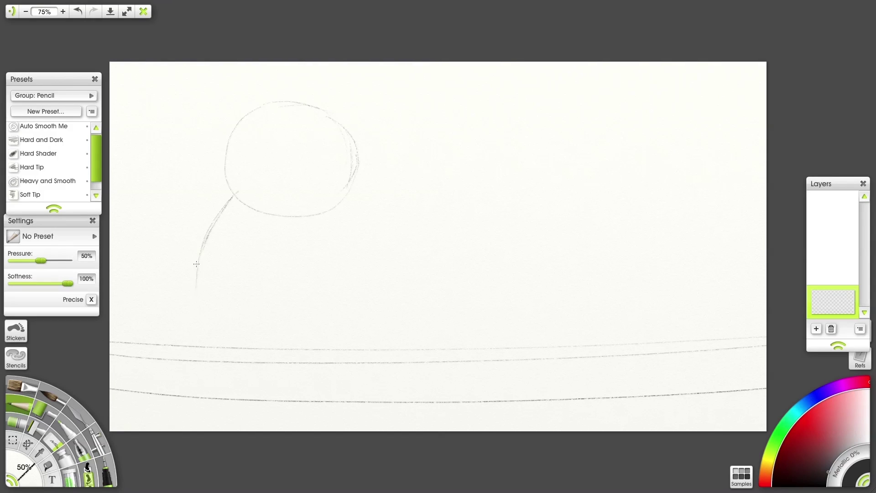
# - Sketch the owl's folded wing, body side, ear tufts, face and feet in light pencil below and around the head circle
pyautogui.moveTo(324, 247); pyautogui.dragTo(212, 404)
pyautogui.moveTo(339, 198); pyautogui.dragTo(338, 310)
pyautogui.moveTo(339, 292); pyautogui.dragTo(291, 353)
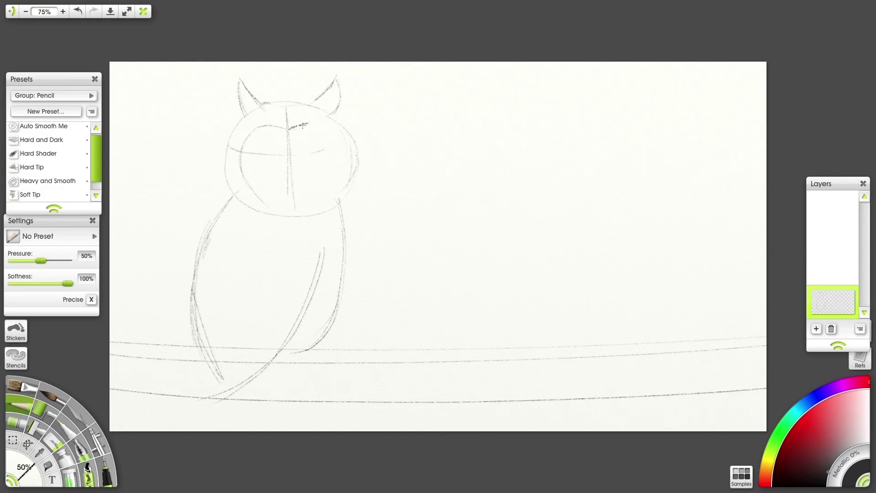
pyautogui.moveTo(279, 349); pyautogui.dragTo(305, 347)
pyautogui.moveTo(235, 211); pyautogui.dragTo(212, 283)
pyautogui.moveTo(271, 231); pyautogui.dragTo(234, 259)
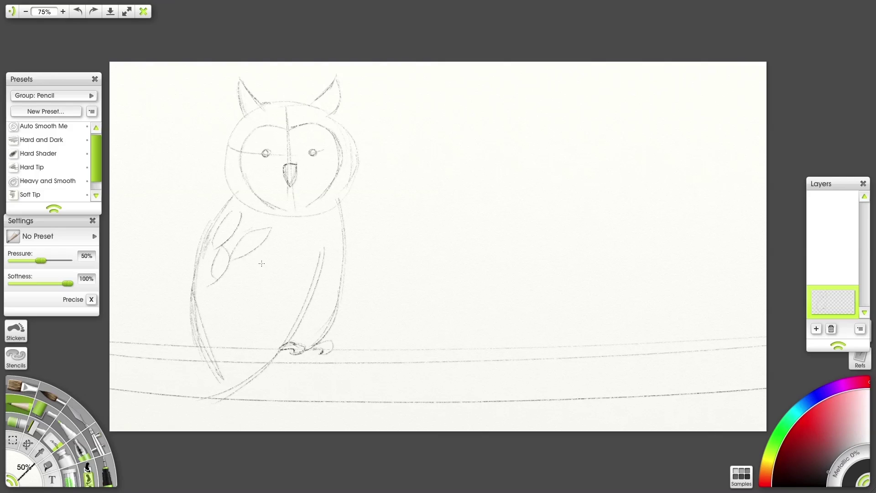
pyautogui.hotkey('ctrl', 'z')
pyautogui.hotkey('ctrl', 'z')
# - Add short pencil contour strokes along the shoulder and outer edge of the owl's folded wing, undoing the last stray stroke
pyautogui.moveTo(236, 210); pyautogui.dragTo(218, 242)
pyautogui.moveTo(228, 236); pyautogui.dragTo(221, 266)
pyautogui.moveTo(202, 256); pyautogui.dragTo(203, 299)
pyautogui.moveTo(329, 324); pyautogui.dragTo(298, 348)
pyautogui.hotkey('ctrl', 'z')
# - Redraw the owl's head and body contour on the side facing the empty background and erase the surplus head-circle lines
pyautogui.moveTo(344, 127)
pyautogui.mouseDown()
pyautogui.moveTo(346, 227)
pyautogui.moveTo(322, 338)
pyautogui.mouseUp()
pyautogui.moveTo(336, 309); pyautogui.dragTo(309, 338)
pyautogui.click(54, 441)
pyautogui.moveTo(356, 137); pyautogui.dragTo(353, 182)
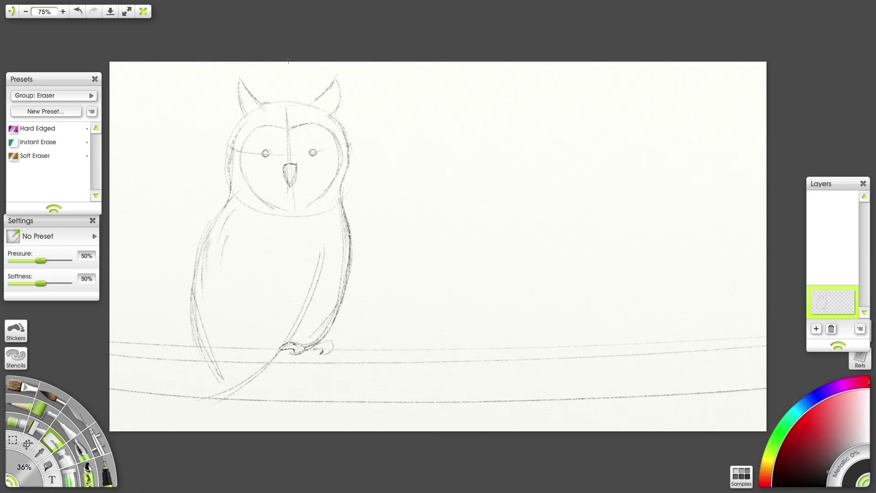
# - Darken both pointed ear tufts with the pencil and blend them into the head outline
pyautogui.click(19, 406)
pyautogui.moveTo(242, 74); pyautogui.dragTo(263, 105)
pyautogui.moveTo(240, 82); pyautogui.dragTo(243, 120)
pyautogui.moveTo(242, 120); pyautogui.dragTo(234, 137)
pyautogui.moveTo(337, 75); pyautogui.dragTo(313, 104)
pyautogui.moveTo(339, 77); pyautogui.dragTo(339, 109)
pyautogui.moveTo(335, 82); pyautogui.dragTo(336, 117)
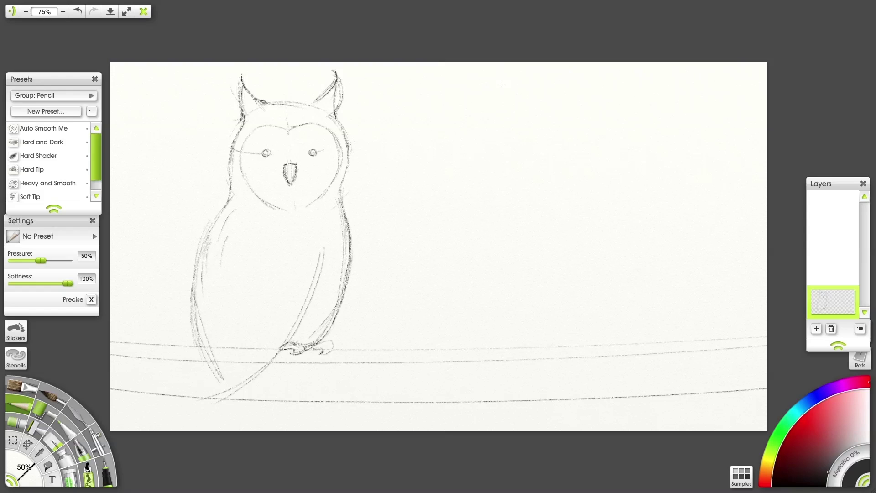
# - Sketch a large moon cut off by the canvas's upper edge, with small round stars scattered across the sky
pyautogui.moveTo(501, 84); pyautogui.dragTo(672, 110)
pyautogui.moveTo(488, 103); pyautogui.dragTo(527, 157)
pyautogui.moveTo(464, 64); pyautogui.dragTo(480, 133)
pyautogui.moveTo(379, 167); pyautogui.dragTo(387, 192)
# - Sketch a row of tall pointed trees behind the branch on both sides of the owl
pyautogui.moveTo(414, 233); pyautogui.dragTo(327, 418)
pyautogui.moveTo(479, 195); pyautogui.dragTo(425, 381)
pyautogui.moveTo(587, 201); pyautogui.dragTo(652, 380)
pyautogui.moveTo(177, 229); pyautogui.dragTo(141, 379)
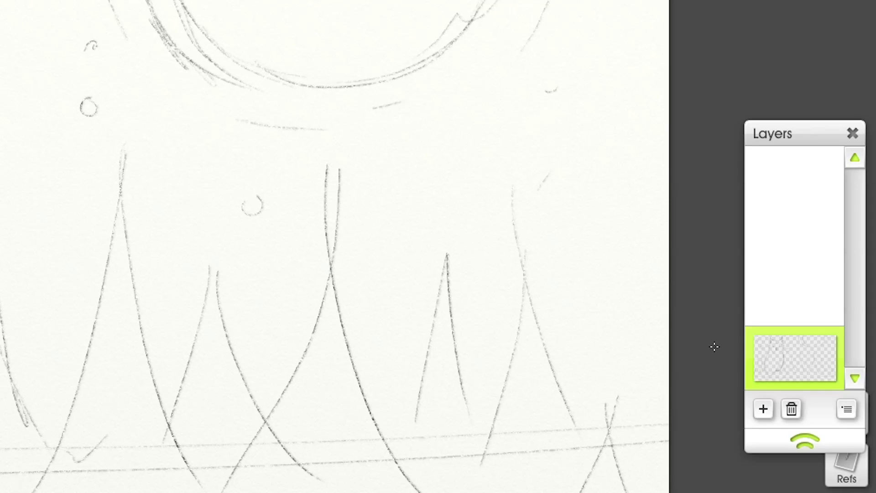
# - Add a new layer beneath the sketch and set up the Ink Pen with Smoothed Inking and 40% smoothing
pyautogui.click(765, 409)
pyautogui.moveTo(829, 297); pyautogui.dragTo(802, 365)
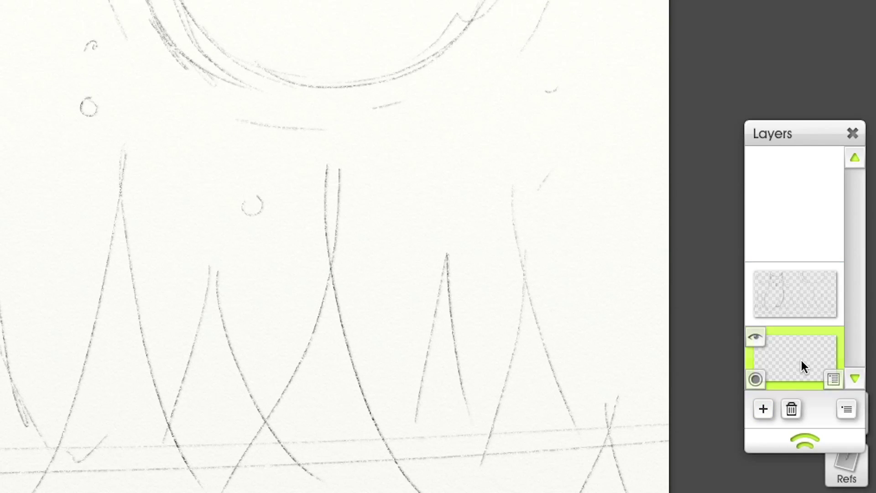
pyautogui.click(205, 448)
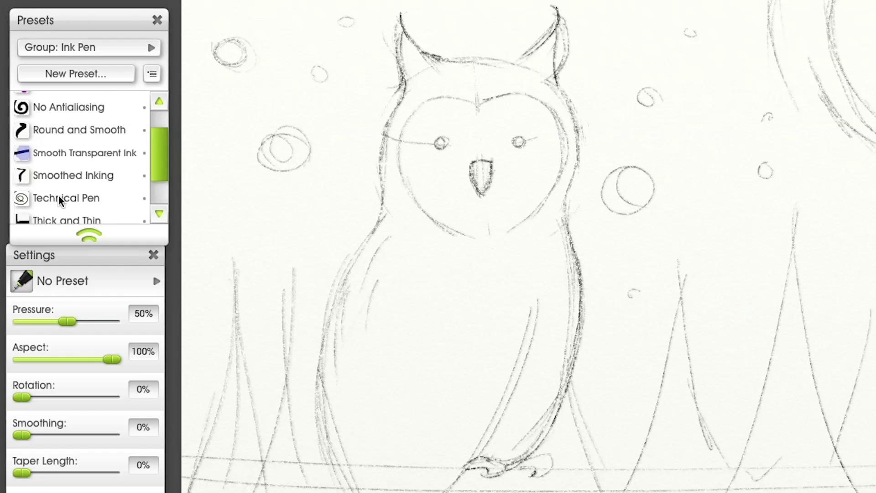
pyautogui.click(71, 176)
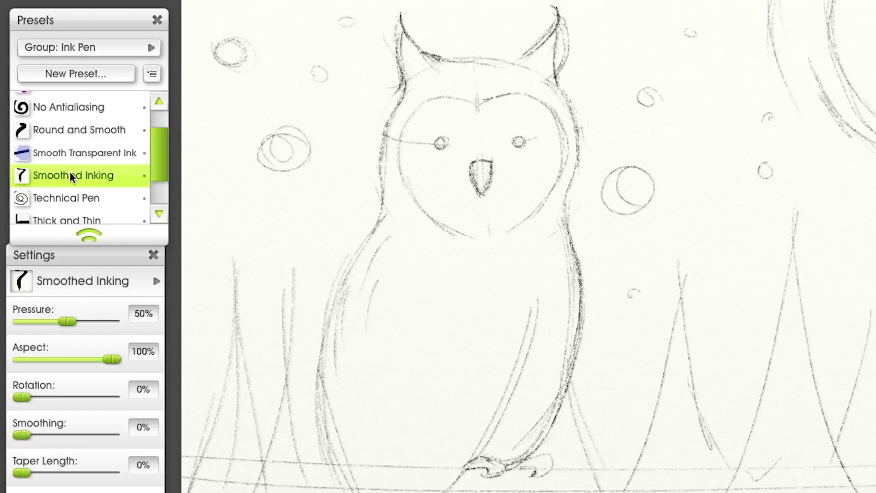
pyautogui.moveTo(22, 434); pyautogui.dragTo(57, 437)
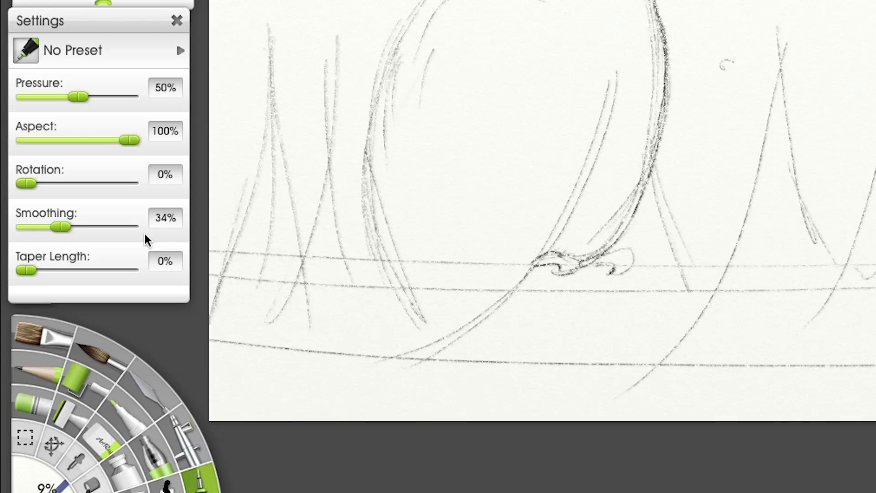
pyautogui.click(160, 220)
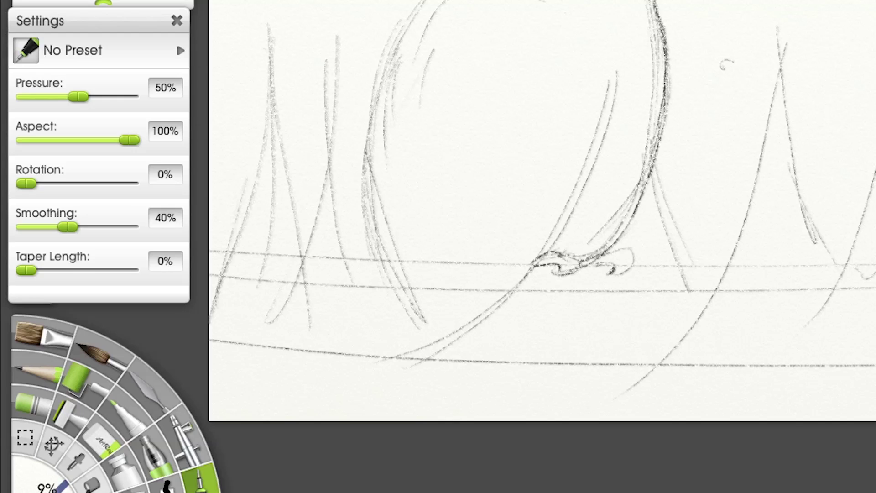
# - Ink the owl's ear tufts, head, wing, body, feet, eyes, beak and heart-shaped face over the pencil sketch
pyautogui.moveTo(239, 78); pyautogui.dragTo(238, 194)
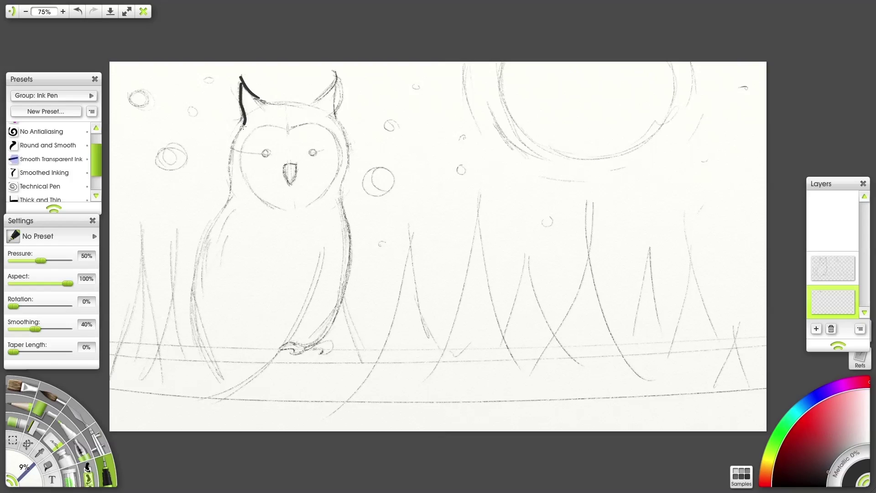
pyautogui.moveTo(265, 102); pyautogui.dragTo(312, 104)
pyautogui.moveTo(229, 199)
pyautogui.mouseDown()
pyautogui.moveTo(202, 329)
pyautogui.moveTo(229, 386)
pyautogui.mouseUp()
pyautogui.moveTo(323, 242); pyautogui.dragTo(230, 387)
pyautogui.moveTo(343, 127)
pyautogui.mouseDown()
pyautogui.moveTo(347, 150)
pyautogui.moveTo(305, 342)
pyautogui.mouseUp()
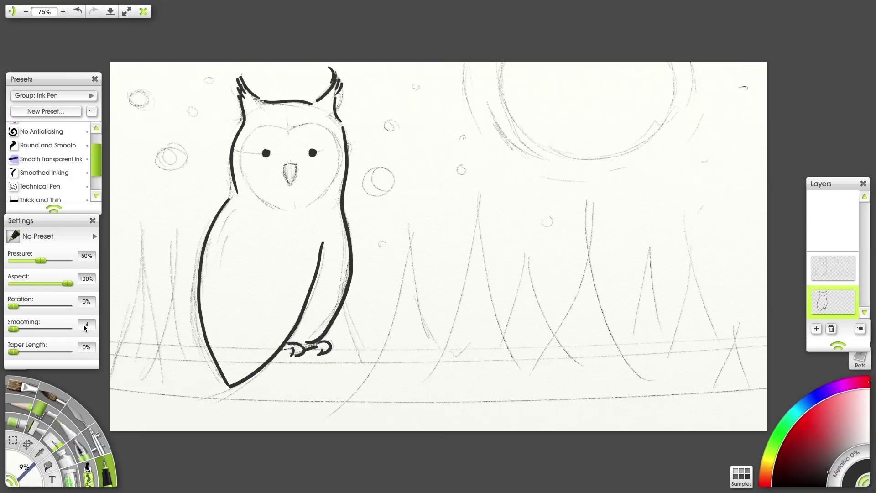
pyautogui.moveTo(274, 124)
pyautogui.mouseDown()
pyautogui.moveTo(317, 126)
pyautogui.moveTo(315, 203)
pyautogui.mouseUp()
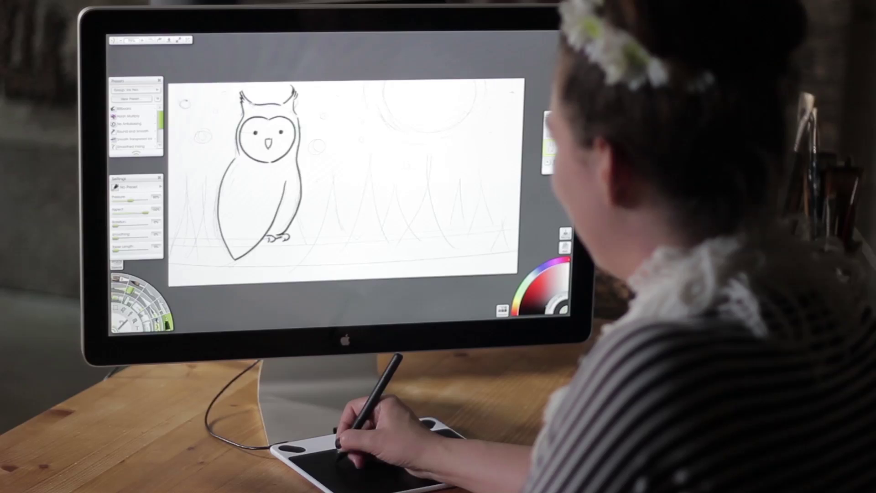
# - Ink small circles and dots of varying size as stars across the sky around the owl
pyautogui.moveTo(201, 131); pyautogui.dragTo(214, 108)
pyautogui.moveTo(211, 77); pyautogui.dragTo(206, 82)
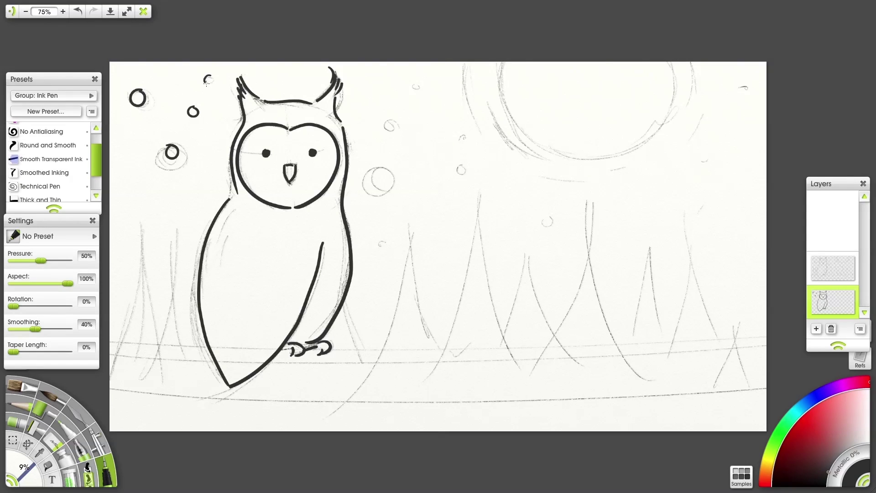
pyautogui.moveTo(377, 169); pyautogui.dragTo(383, 169)
pyautogui.moveTo(391, 121); pyautogui.dragTo(391, 122)
pyautogui.moveTo(462, 134); pyautogui.dragTo(461, 134)
pyautogui.moveTo(463, 165); pyautogui.dragTo(463, 165)
pyautogui.moveTo(703, 124); pyautogui.dragTo(703, 125)
pyautogui.moveTo(135, 180); pyautogui.dragTo(134, 180)
pyautogui.moveTo(447, 204); pyautogui.dragTo(446, 203)
pyautogui.moveTo(371, 229); pyautogui.dragTo(370, 228)
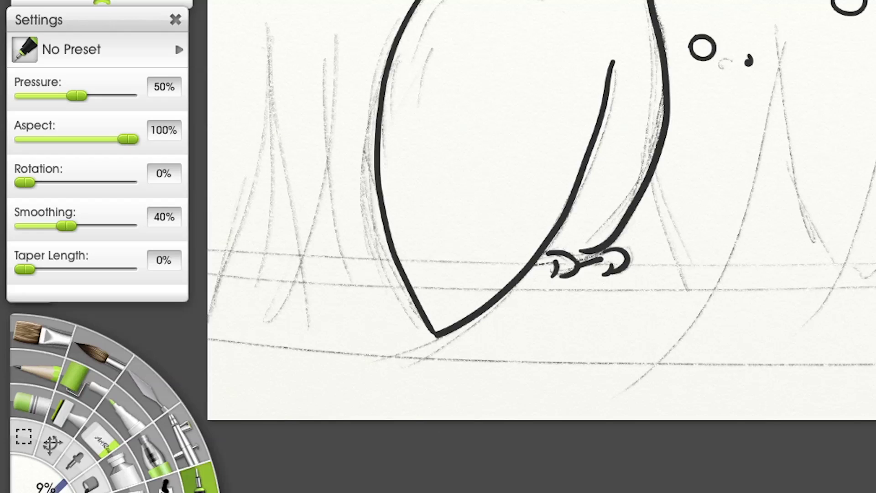
# - Set the pen's smoothing to 80% and ink the large moon's curved outline
pyautogui.write('60')
pyautogui.press('Return')
pyautogui.click(165, 216)
pyautogui.write('80')
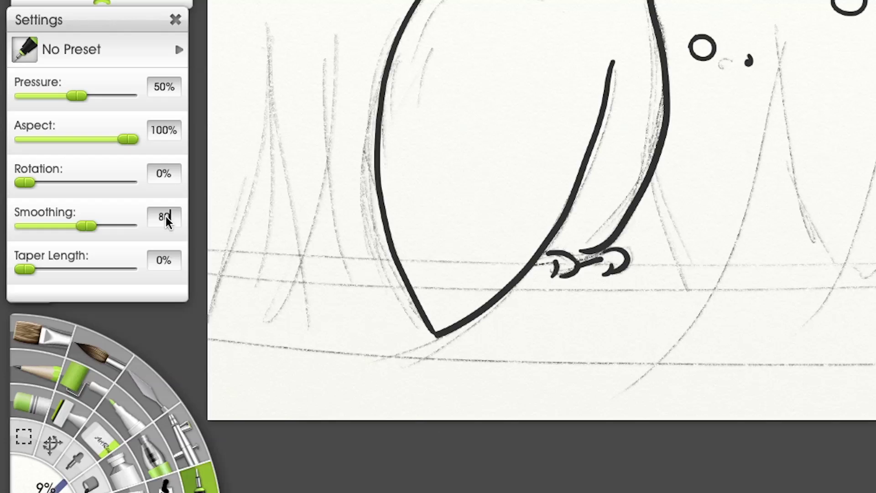
pyautogui.press('Return')
pyautogui.moveTo(491, 63)
pyautogui.mouseDown()
pyautogui.moveTo(568, 168)
pyautogui.moveTo(688, 63)
pyautogui.mouseUp()
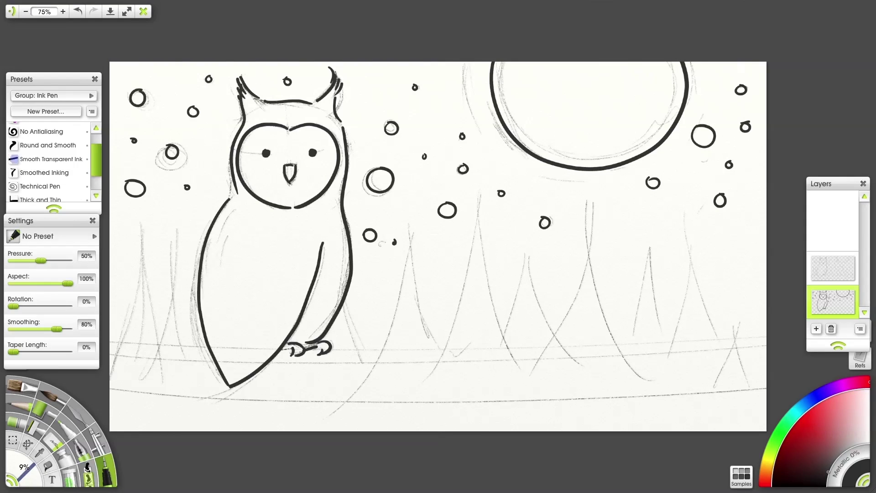
# - Ink the three long branch lines on a new layer with the pen size at 17%
pyautogui.moveTo(58, 463); pyautogui.dragTo(66, 460)
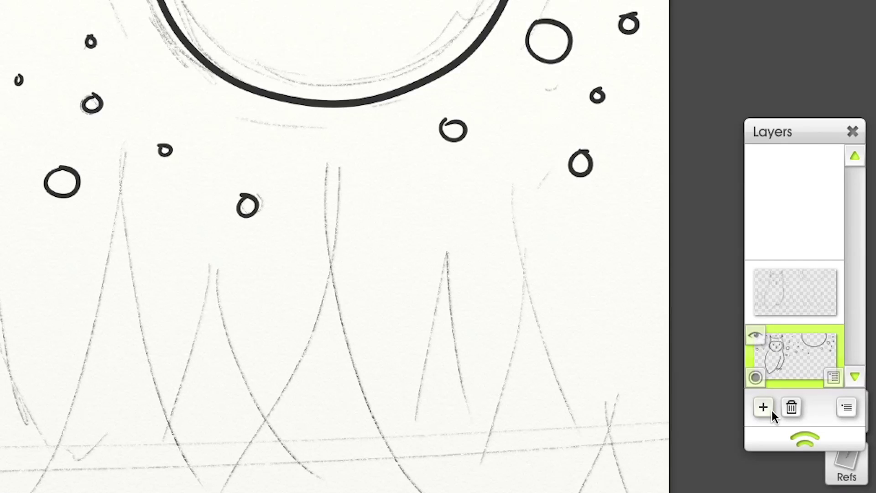
pyautogui.click(816, 328)
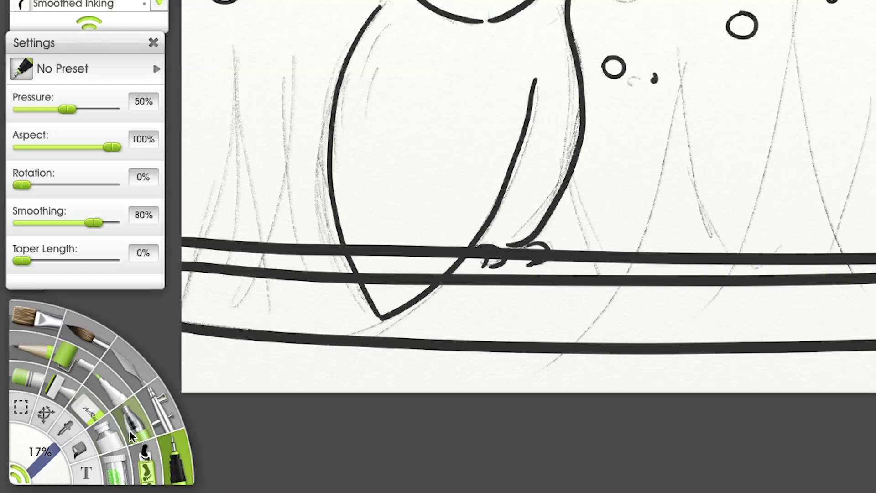
# - Erase the branch lines crossing the owl's tail and feet with the eraser at 20% size and 100% pressure
pyautogui.click(90, 410)
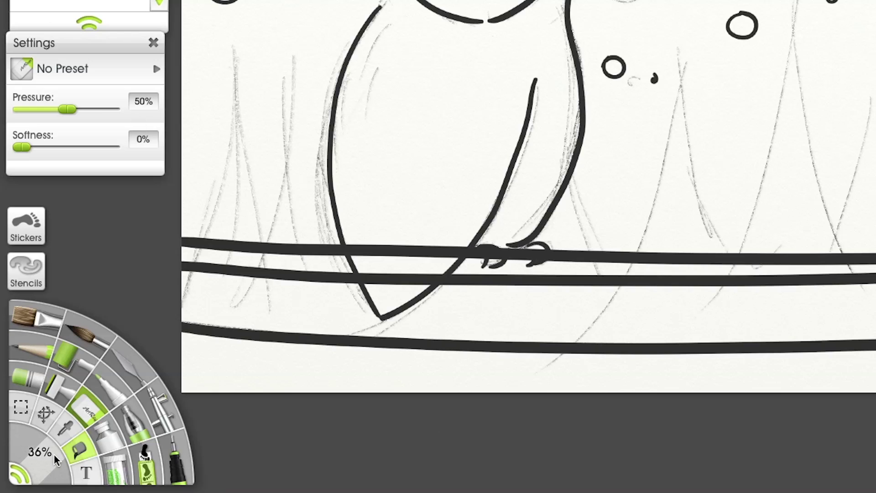
pyautogui.moveTo(55, 458); pyautogui.dragTo(27, 444)
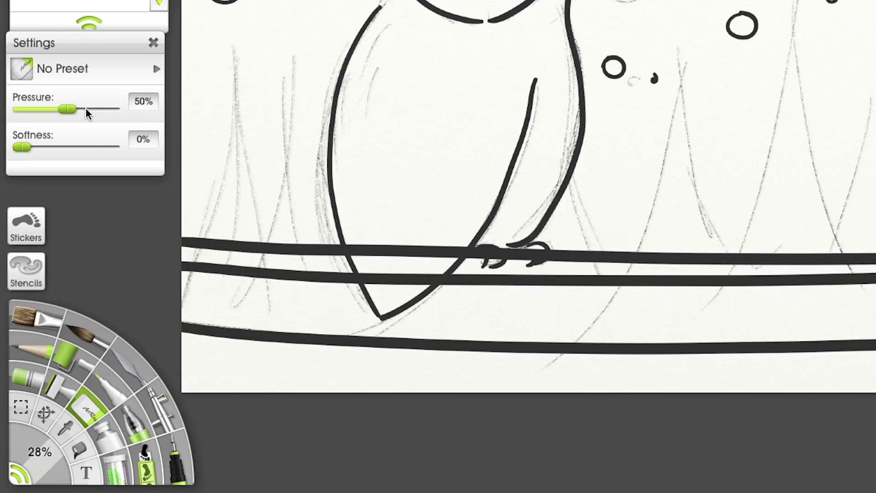
pyautogui.moveTo(88, 113); pyautogui.dragTo(168, 114)
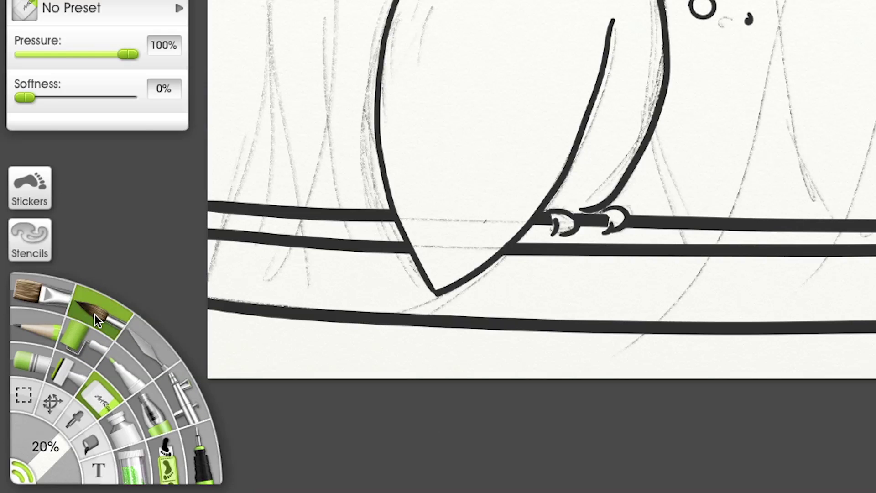
# - Add a new bottom layer and ready the watercolor brush with a deep blue colour
pyautogui.click(94, 313)
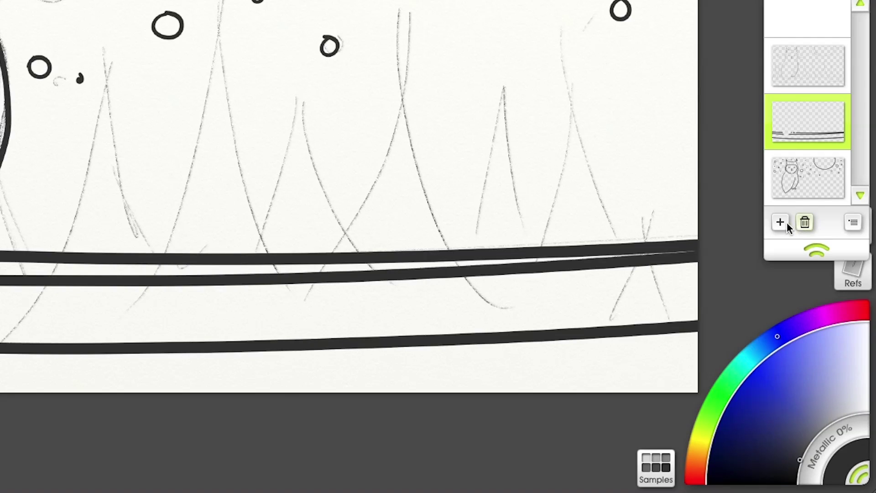
pyautogui.click(780, 222)
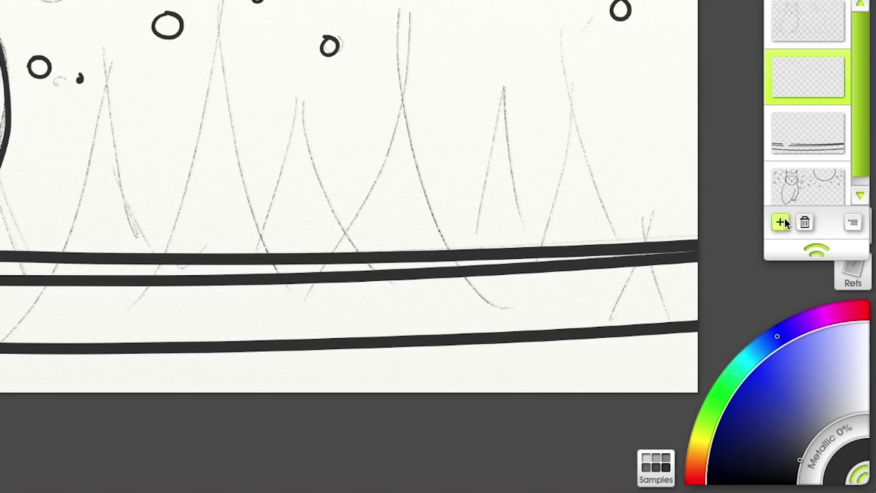
pyautogui.moveTo(832, 88); pyautogui.dragTo(821, 187)
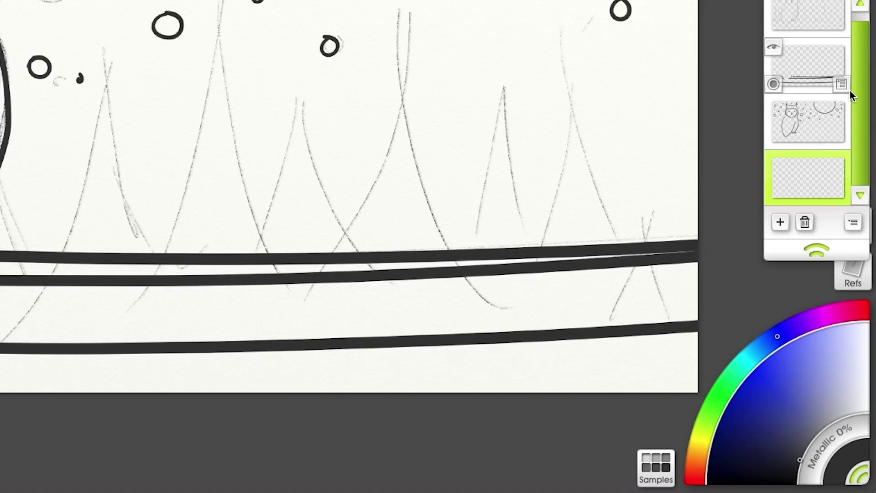
pyautogui.click(748, 426)
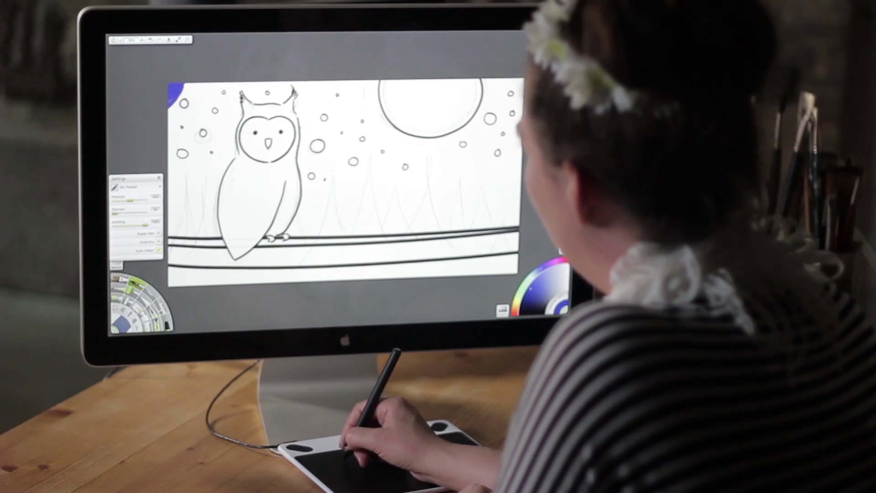
# - Cover the whole canvas with blue watercolor at 200% brush size, reducing thinners to 0%
pyautogui.moveTo(172, 106)
pyautogui.mouseDown()
pyautogui.moveTo(210, 89)
pyautogui.moveTo(172, 117)
pyautogui.moveTo(183, 120)
pyautogui.mouseUp()
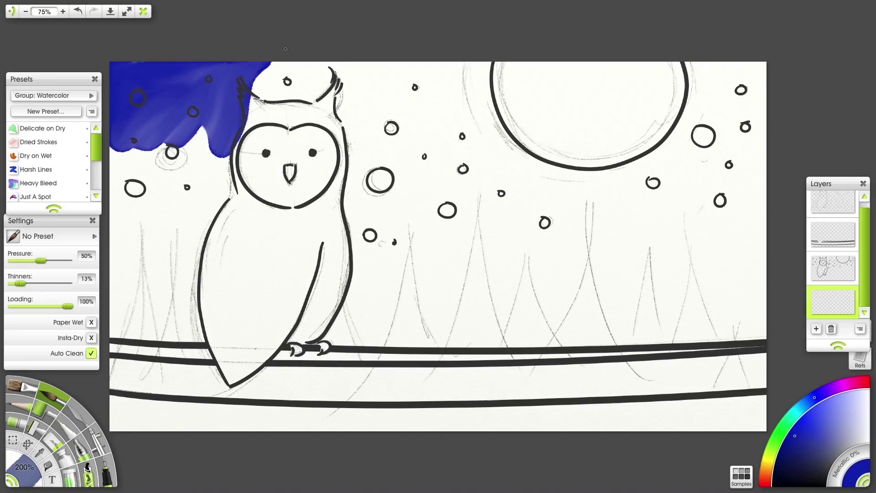
pyautogui.moveTo(295, 91)
pyautogui.mouseDown()
pyautogui.moveTo(195, 123)
pyautogui.moveTo(232, 170)
pyautogui.mouseUp()
pyautogui.moveTo(230, 221)
pyautogui.mouseDown()
pyautogui.moveTo(495, 188)
pyautogui.moveTo(634, 127)
pyautogui.moveTo(753, 201)
pyautogui.moveTo(186, 269)
pyautogui.moveTo(550, 301)
pyautogui.moveTo(620, 406)
pyautogui.moveTo(137, 420)
pyautogui.mouseUp()
pyautogui.moveTo(21, 284); pyautogui.dragTo(8, 287)
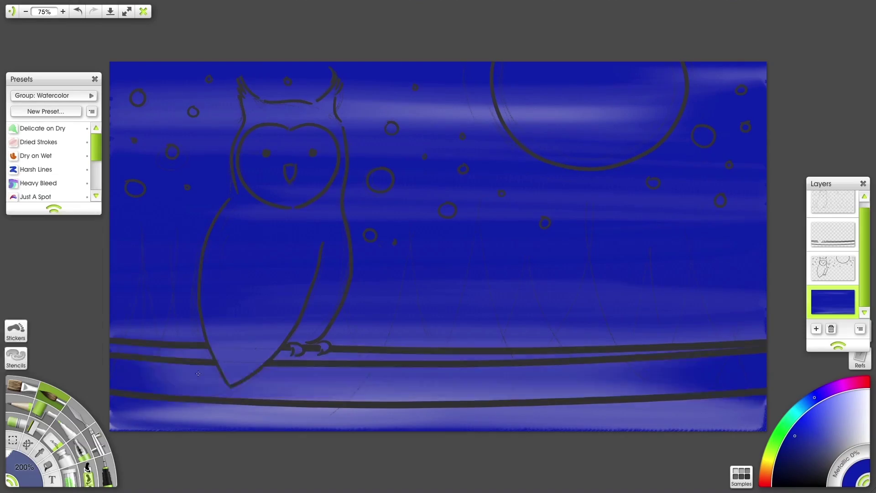
pyautogui.moveTo(142, 379); pyautogui.dragTo(707, 379)
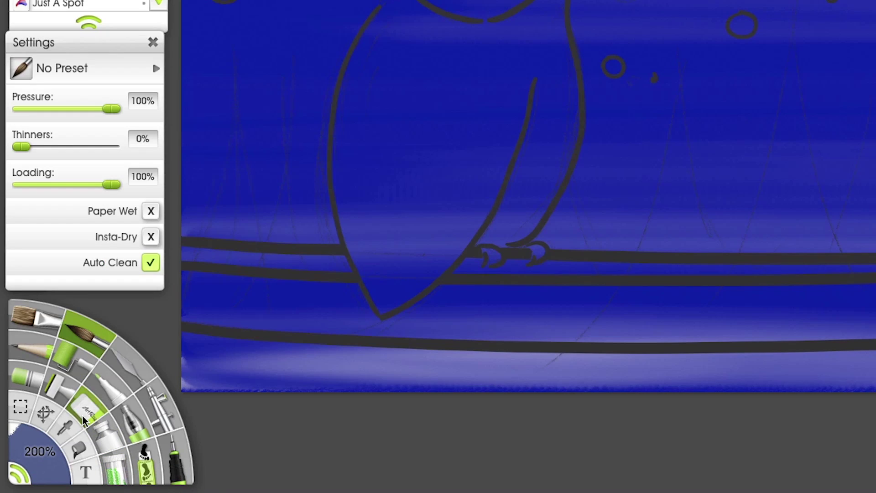
# - Erase the blue paint inside the moon up to its ink outline, using a 90% eraser for the large area
pyautogui.click(52, 441)
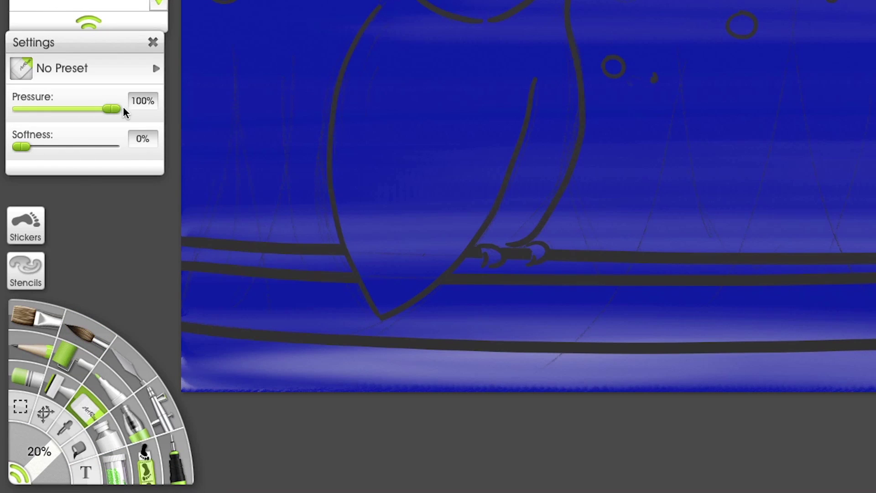
pyautogui.moveTo(511, 73)
pyautogui.mouseDown()
pyautogui.moveTo(662, 123)
pyautogui.moveTo(504, 100)
pyautogui.mouseUp()
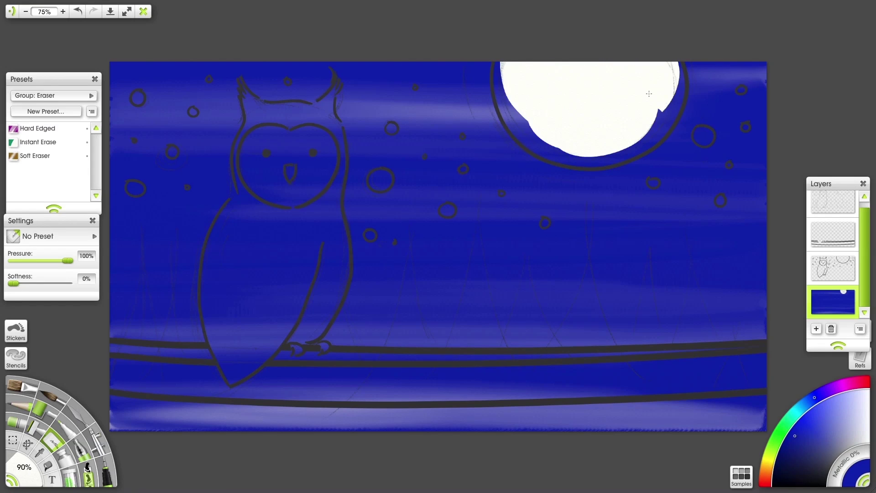
pyautogui.moveTo(34, 479); pyautogui.dragTo(18, 463)
pyautogui.moveTo(513, 134)
pyautogui.mouseDown()
pyautogui.moveTo(677, 107)
pyautogui.moveTo(681, 82)
pyautogui.mouseUp()
# - Erase the blue paint inside the owl's head, body, wing and feet, refining the edges with a 20% eraser
pyautogui.moveTo(18, 463); pyautogui.dragTo(35, 479)
pyautogui.moveTo(288, 137)
pyautogui.mouseDown()
pyautogui.moveTo(296, 223)
pyautogui.moveTo(239, 340)
pyautogui.moveTo(301, 338)
pyautogui.mouseUp()
pyautogui.click(24, 467)
pyautogui.click(478, 262)
pyautogui.moveTo(251, 107); pyautogui.dragTo(317, 112)
pyautogui.hotkey('ctrl', 'z')
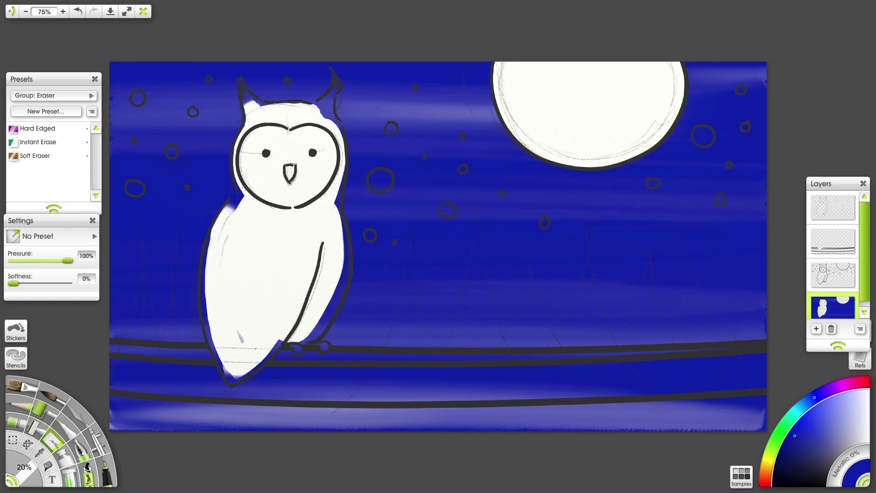
pyautogui.moveTo(251, 250)
pyautogui.mouseDown()
pyautogui.moveTo(242, 369)
pyautogui.moveTo(340, 228)
pyautogui.moveTo(338, 212)
pyautogui.mouseUp()
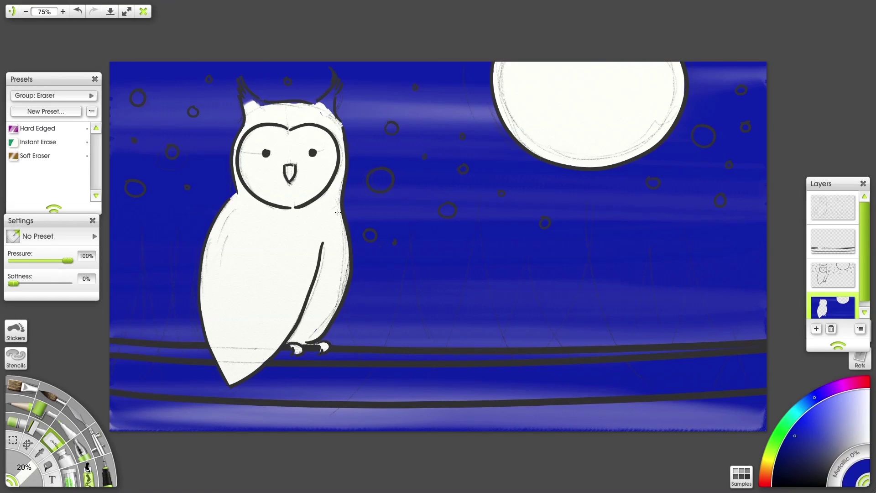
# - Erase the blue paint inside the ink-outlined stars using a 6% eraser
pyautogui.moveTo(136, 95); pyautogui.dragTo(139, 101)
pyautogui.hotkey('ctrl', 'z')
pyautogui.moveTo(28, 475); pyautogui.dragTo(24, 477)
pyautogui.moveTo(193, 110); pyautogui.dragTo(192, 111)
pyautogui.click(381, 180)
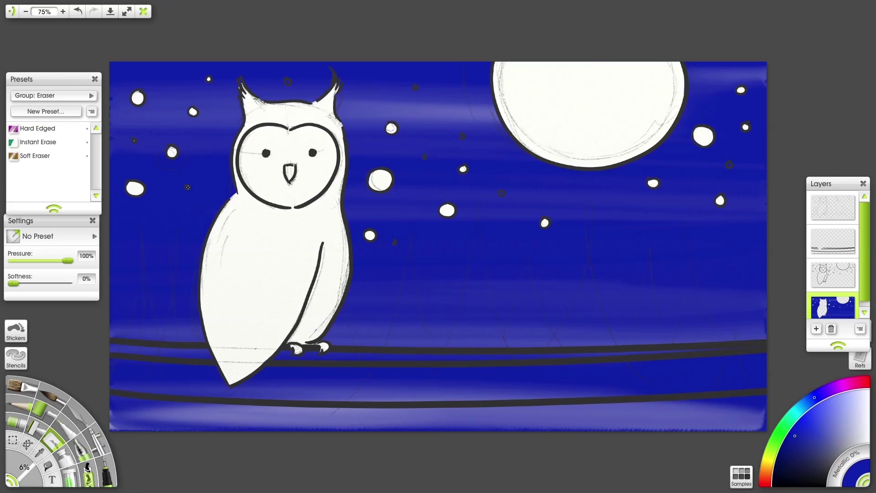
pyautogui.click(63, 12)
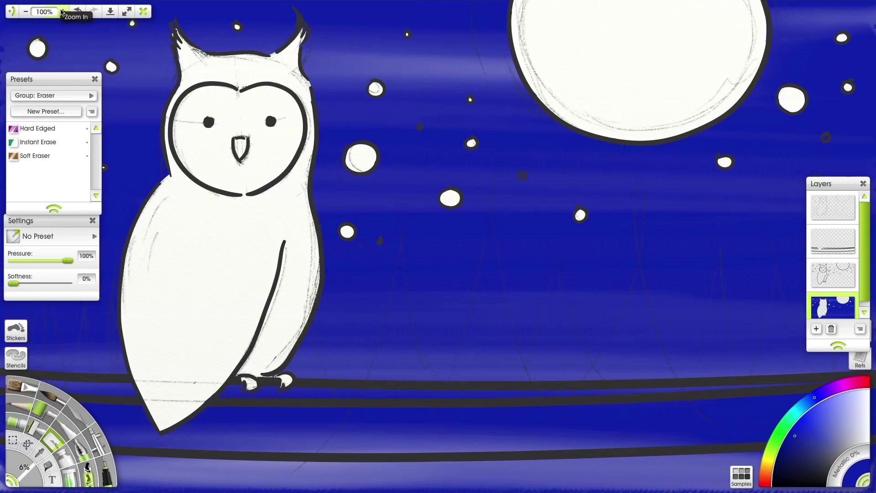
pyautogui.click(63, 12)
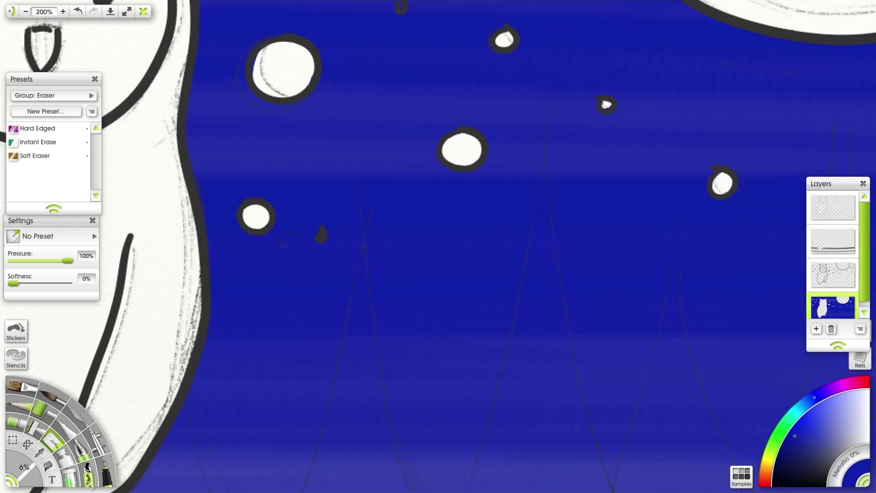
pyautogui.click(25, 11)
pyautogui.click(44, 13)
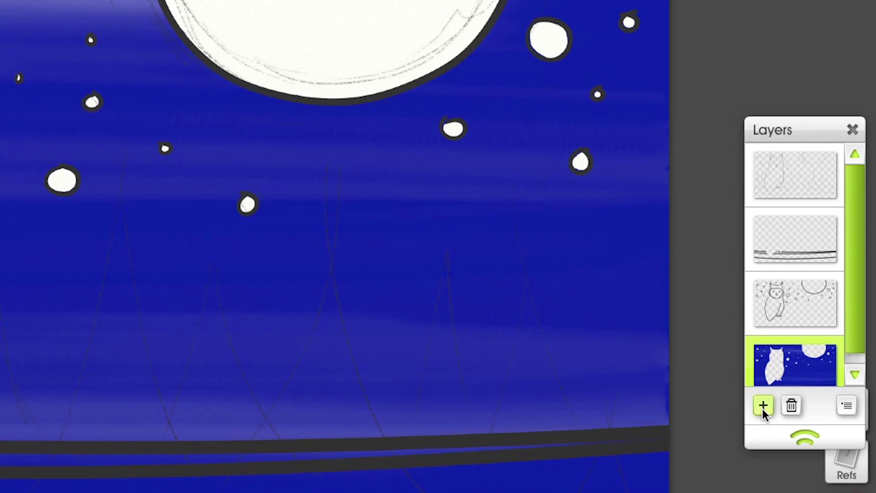
# - On a new layer above the sky, paint a row of near-black blue tree silhouettes across the lower canvas, using watercolor up to 200% brush size
pyautogui.click(817, 329)
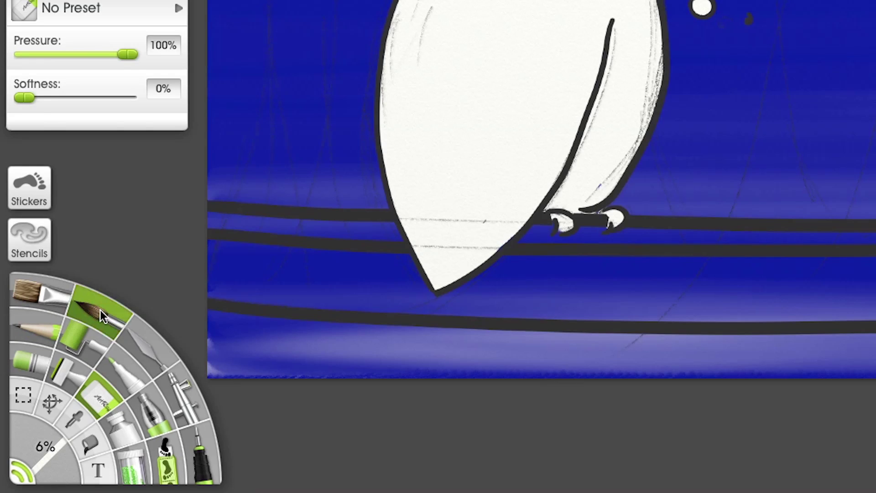
pyautogui.click(100, 310)
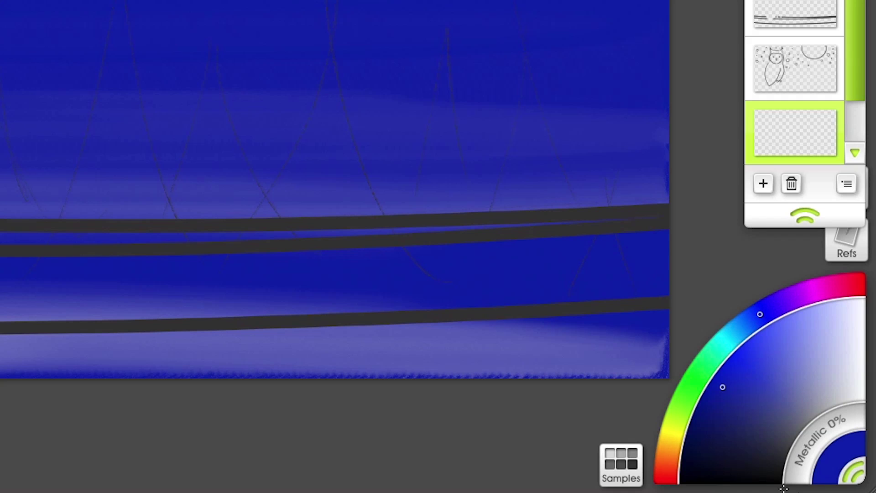
pyautogui.click(757, 460)
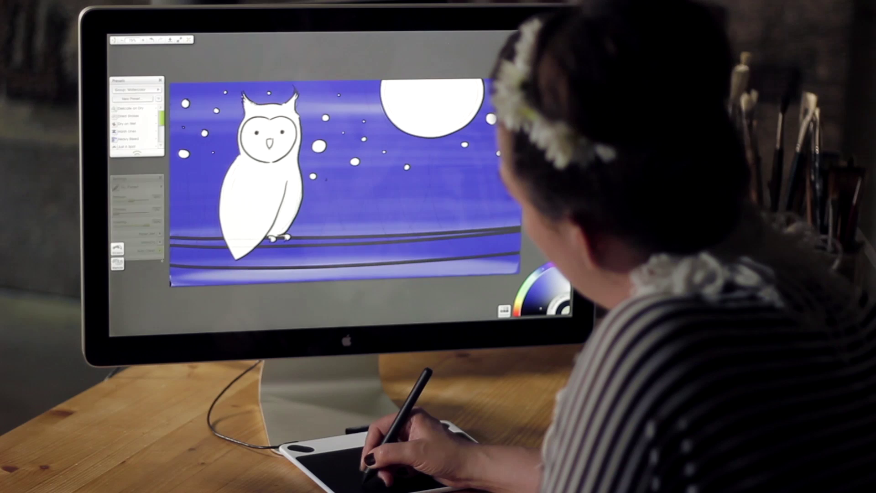
pyautogui.moveTo(201, 271)
pyautogui.mouseDown()
pyautogui.moveTo(210, 257)
pyautogui.moveTo(256, 267)
pyautogui.mouseUp()
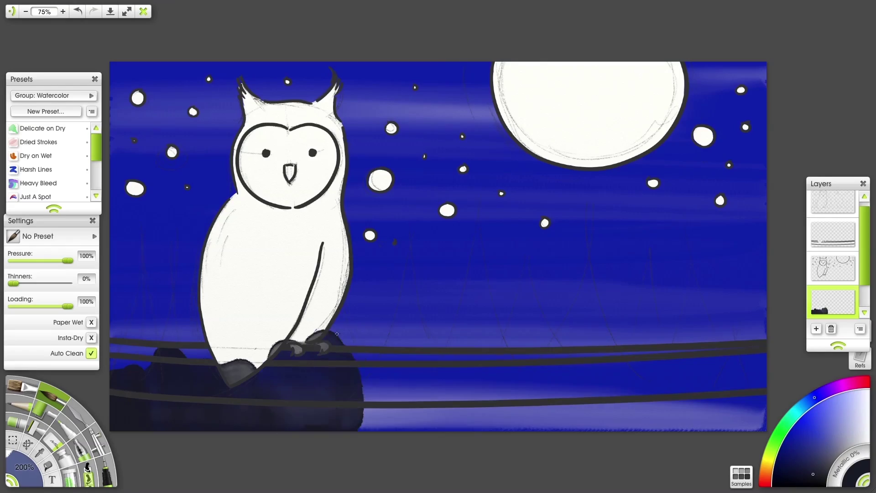
pyautogui.moveTo(360, 347)
pyautogui.mouseDown()
pyautogui.moveTo(479, 329)
pyautogui.moveTo(607, 338)
pyautogui.moveTo(695, 360)
pyautogui.mouseUp()
pyautogui.moveTo(696, 360); pyautogui.dragTo(744, 401)
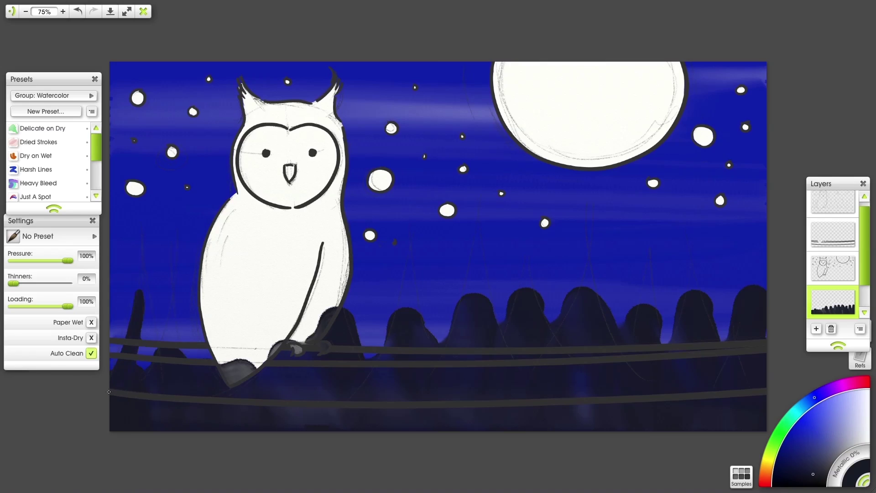
pyautogui.moveTo(137, 274); pyautogui.dragTo(187, 255)
pyautogui.moveTo(384, 237); pyautogui.dragTo(452, 292)
pyautogui.moveTo(470, 260)
pyautogui.mouseDown()
pyautogui.moveTo(592, 263)
pyautogui.moveTo(675, 287)
pyautogui.moveTo(752, 264)
pyautogui.mouseUp()
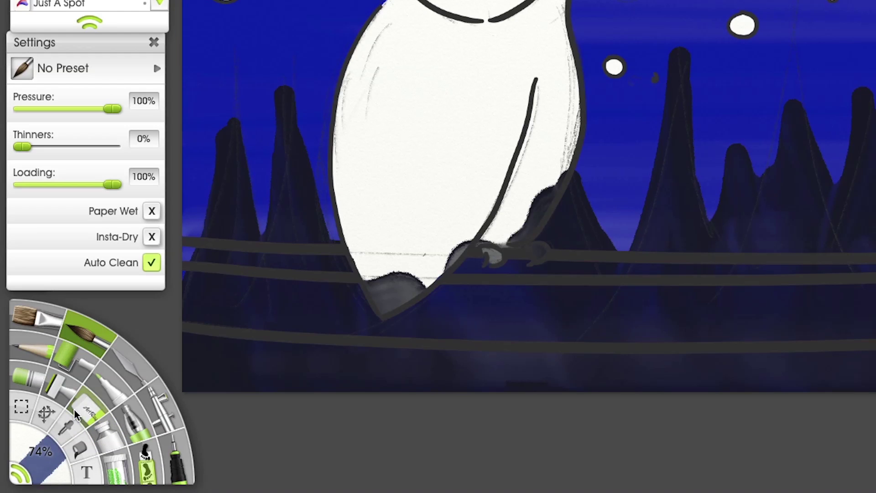
# - Erase the dark tree paint covering the owl's tail, lower body and feet with a 15% eraser at 54% softness
pyautogui.click(87, 411)
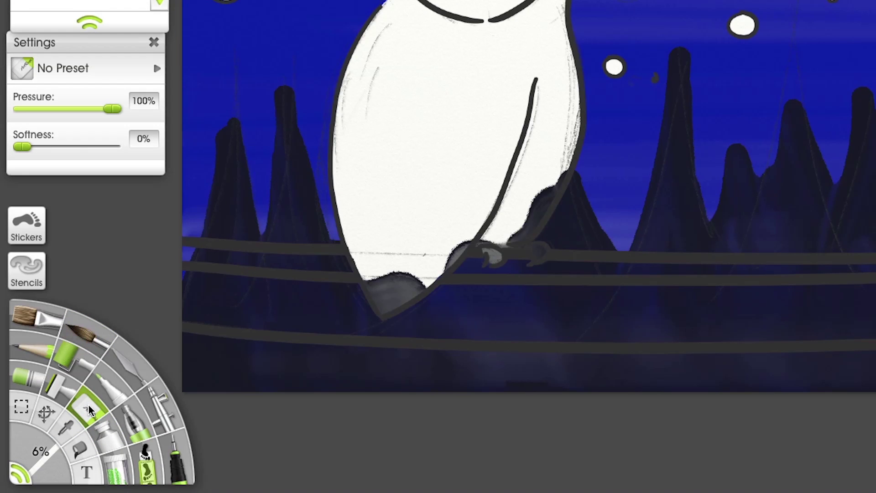
pyautogui.moveTo(16, 148); pyautogui.dragTo(72, 147)
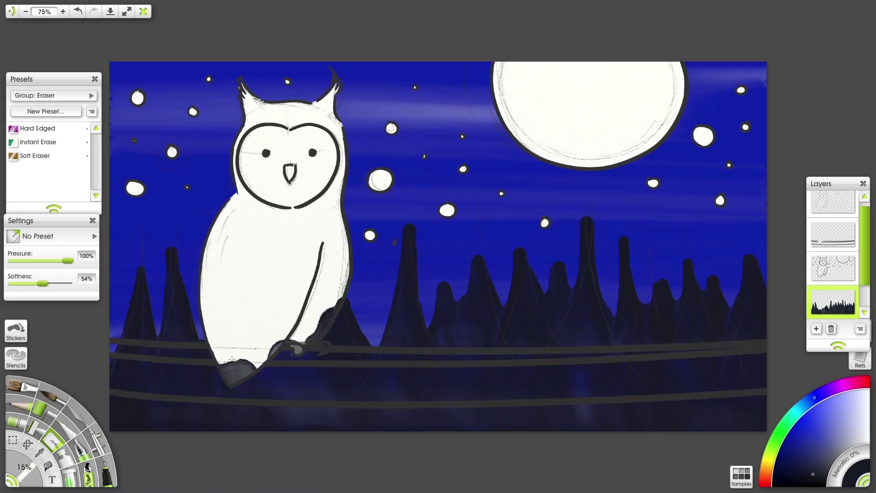
pyautogui.moveTo(228, 376); pyautogui.dragTo(252, 363)
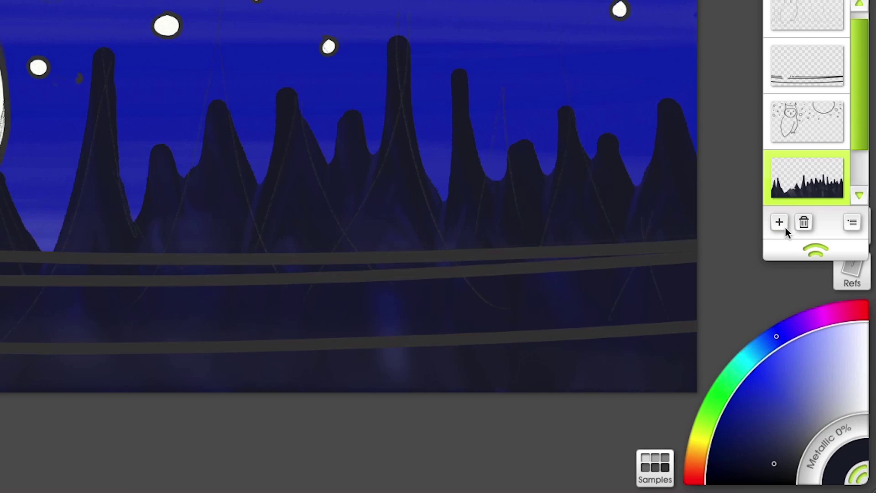
# - On a new layer above the trees, fill the stars with pale yellow watercolor, and hide the pencil sketch layer
pyautogui.click(816, 329)
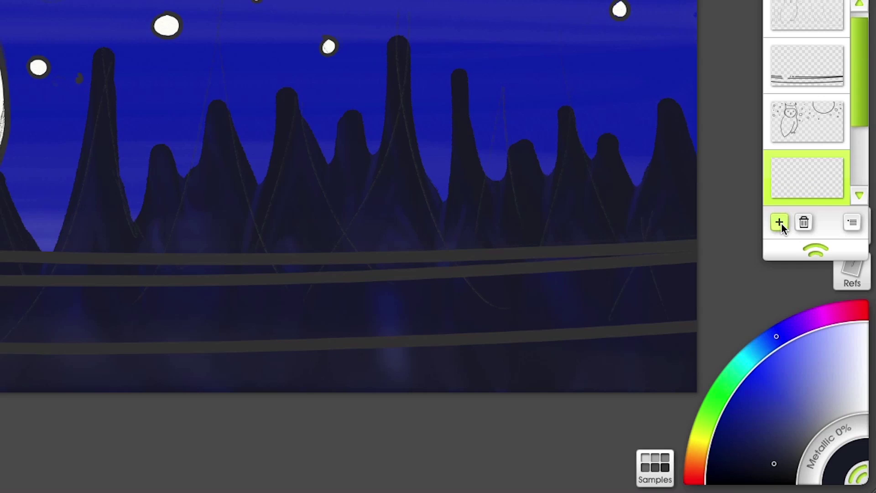
pyautogui.click(700, 439)
pyautogui.moveTo(852, 400)
pyautogui.mouseDown()
pyautogui.moveTo(834, 381)
pyautogui.moveTo(848, 360)
pyautogui.mouseUp()
pyautogui.click(93, 339)
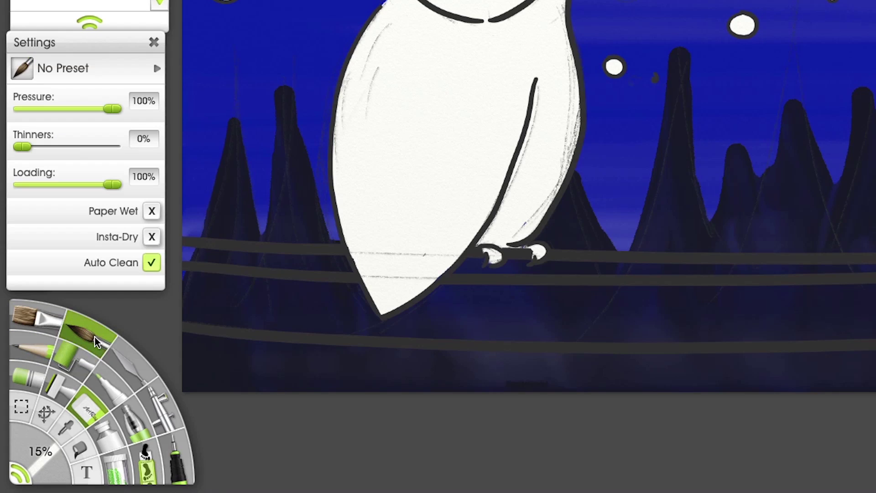
pyautogui.moveTo(130, 186); pyautogui.dragTo(140, 189)
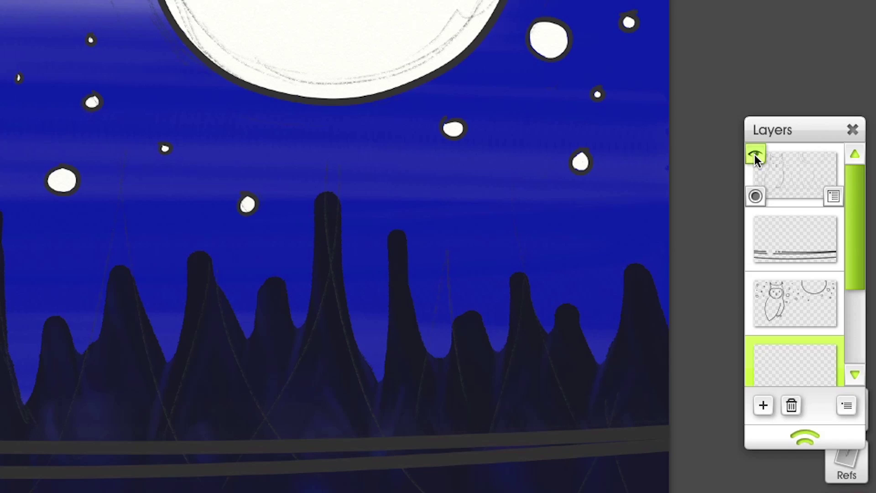
pyautogui.click(755, 158)
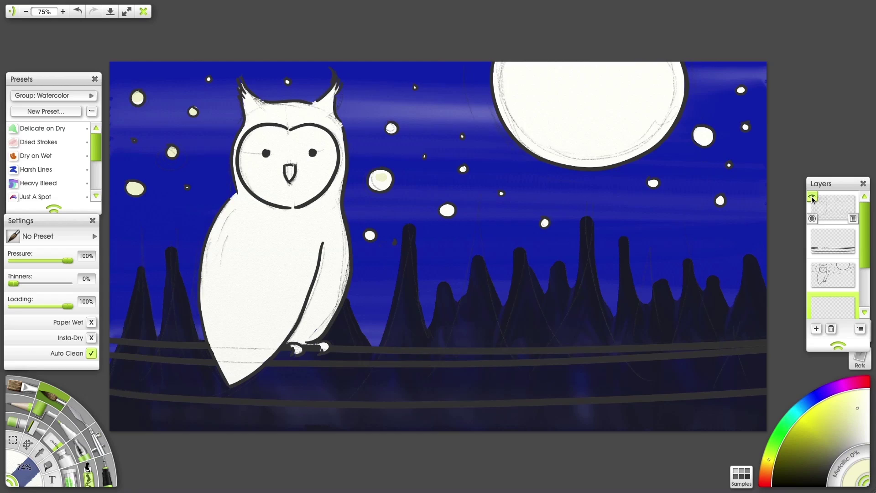
pyautogui.click(380, 181)
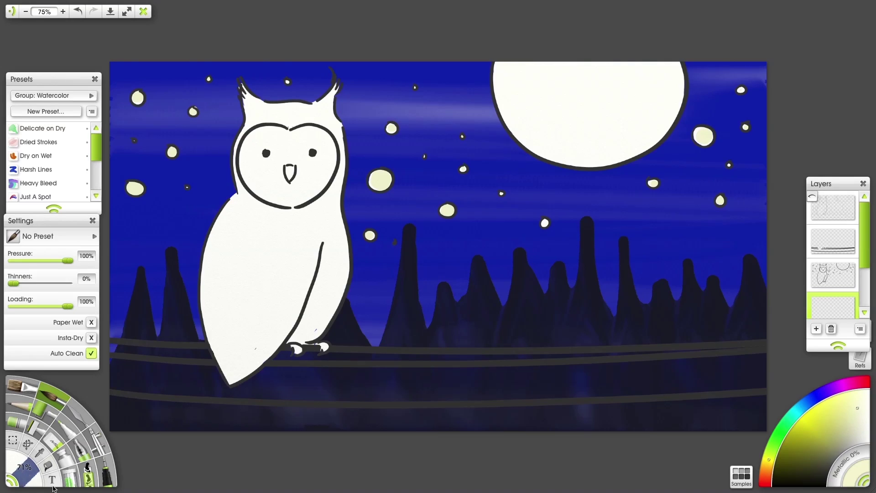
# - Paint the moon pale yellow with the watercolor brush, leaving a thin white rim inside its outline
pyautogui.moveTo(570, 69)
pyautogui.mouseDown()
pyautogui.moveTo(639, 114)
pyautogui.moveTo(525, 128)
pyautogui.moveTo(639, 146)
pyautogui.moveTo(668, 82)
pyautogui.mouseUp()
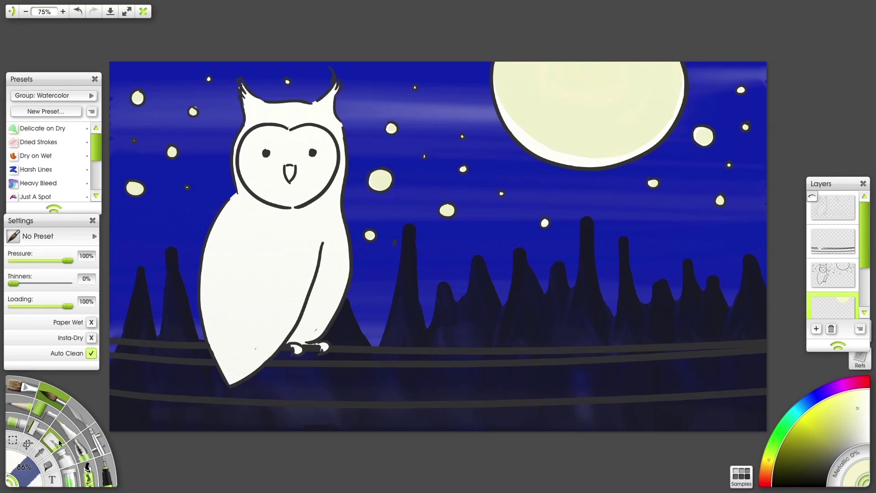
pyautogui.click(59, 442)
pyautogui.click(60, 396)
# - Fill the owl's heart-shaped face with a light greyish-beige watercolor using an 86% brush
pyautogui.click(769, 467)
pyautogui.click(827, 450)
pyautogui.moveTo(782, 415); pyautogui.dragTo(793, 408)
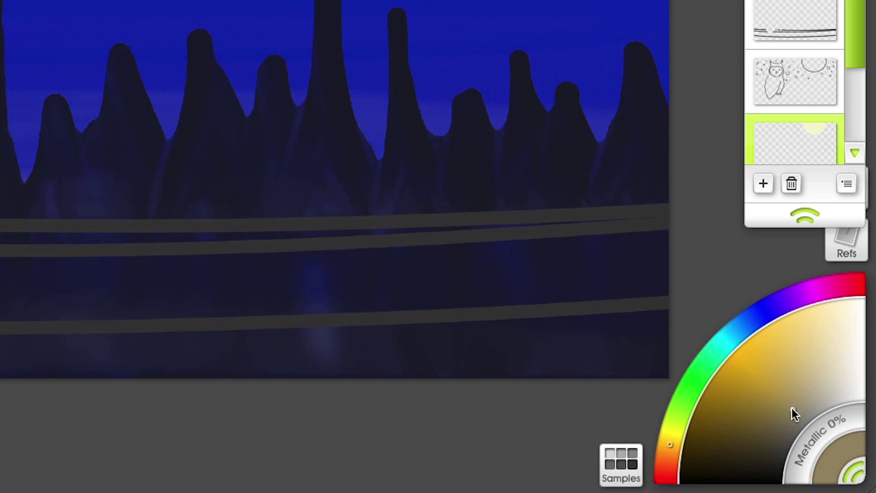
pyautogui.click(817, 391)
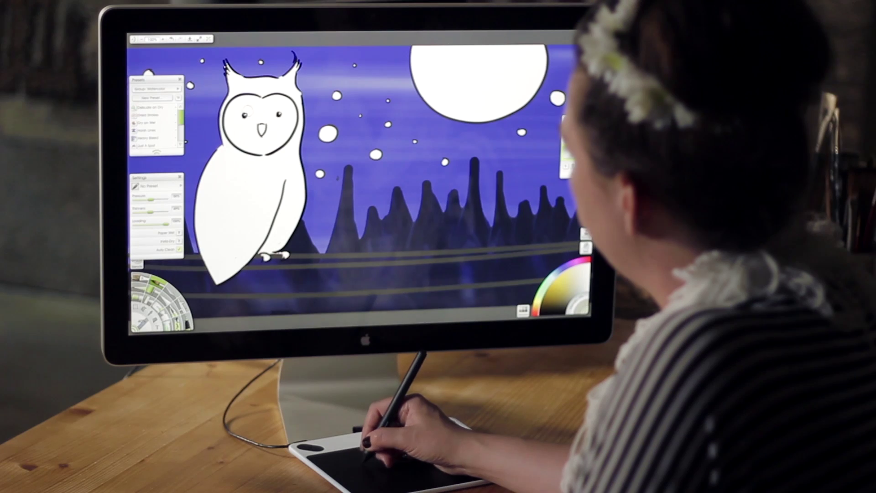
pyautogui.moveTo(249, 112)
pyautogui.mouseDown()
pyautogui.moveTo(243, 124)
pyautogui.moveTo(259, 108)
pyautogui.mouseUp()
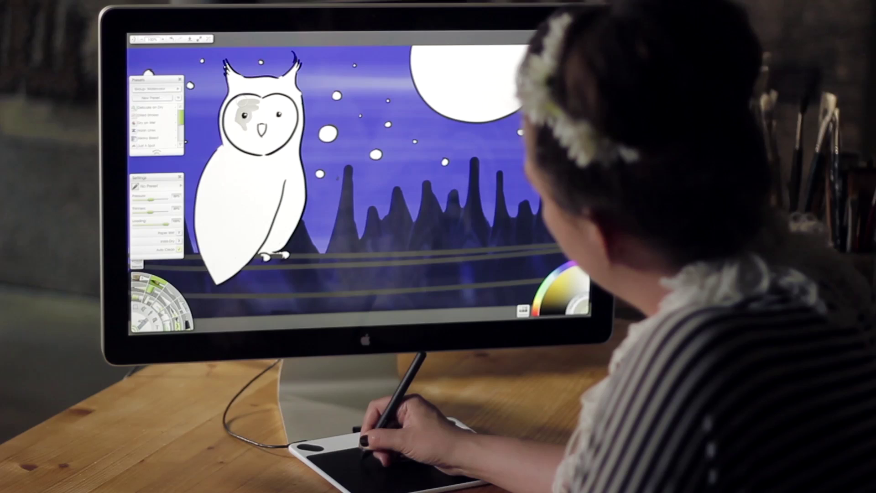
pyautogui.moveTo(246, 100); pyautogui.dragTo(232, 105)
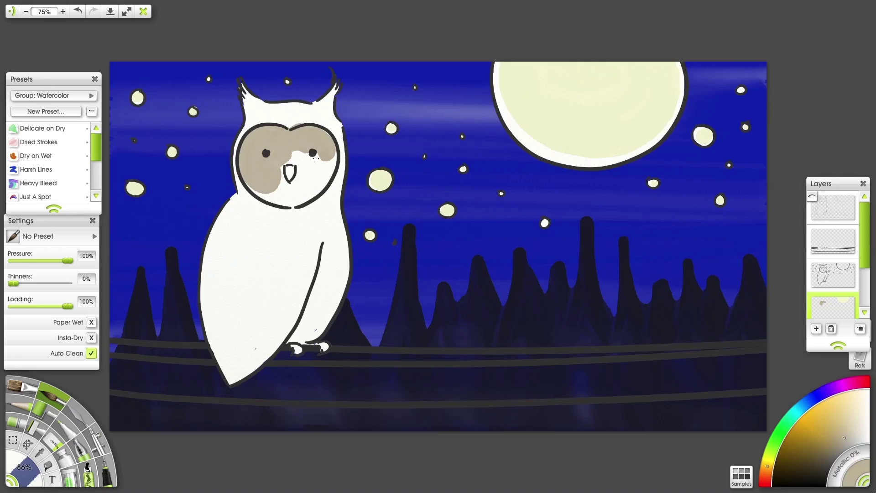
pyautogui.moveTo(319, 155); pyautogui.dragTo(290, 196)
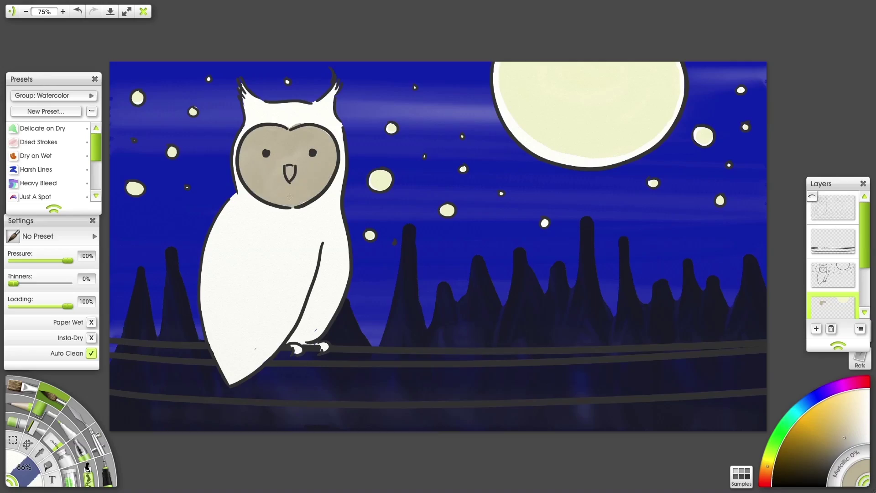
# - Shade around the owl's eyes with a darker greyish brown and colour the beak olive brown using a smaller brush
pyautogui.click(830, 449)
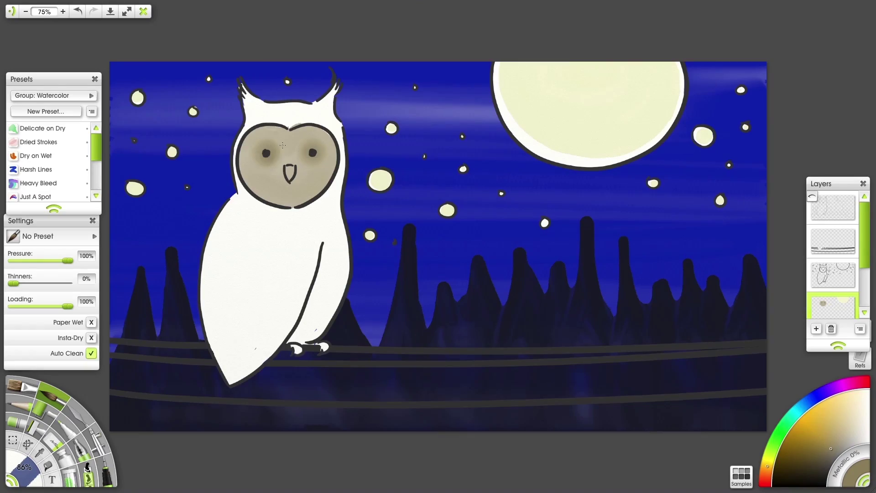
pyautogui.moveTo(820, 431); pyautogui.dragTo(828, 450)
pyautogui.click(19, 466)
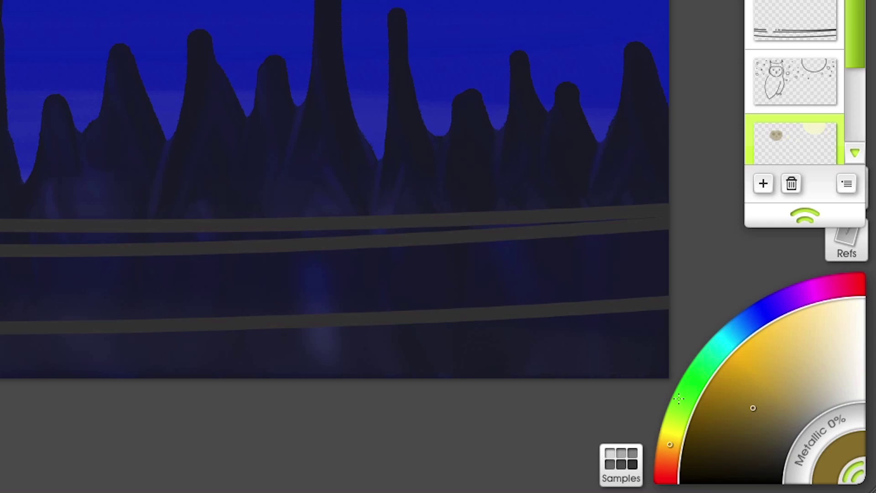
# - Paint the owl's head, ears and most of its body a muted pinkish grey-brown, enlarging the brush to 100%
pyautogui.moveTo(788, 423)
pyautogui.mouseDown()
pyautogui.moveTo(806, 411)
pyautogui.moveTo(792, 403)
pyautogui.moveTo(776, 413)
pyautogui.mouseUp()
pyautogui.click(674, 458)
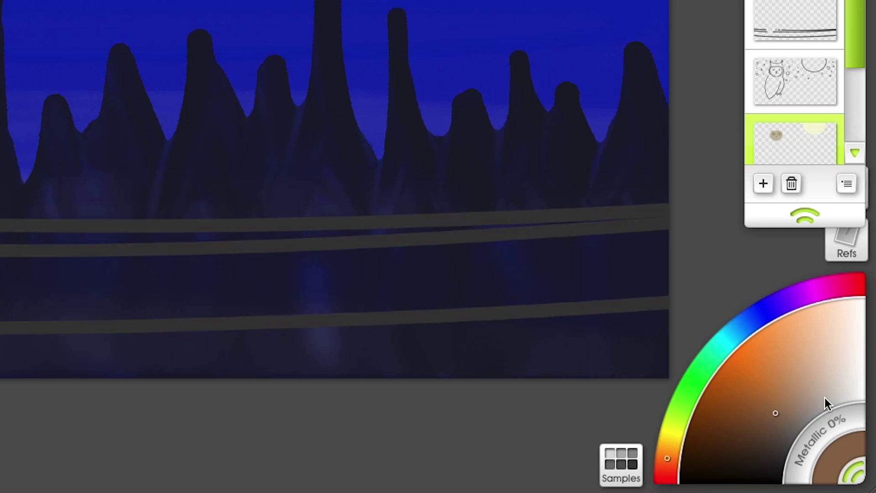
pyautogui.moveTo(824, 398); pyautogui.dragTo(811, 400)
pyautogui.moveTo(255, 98)
pyautogui.mouseDown()
pyautogui.moveTo(311, 108)
pyautogui.moveTo(238, 151)
pyautogui.mouseUp()
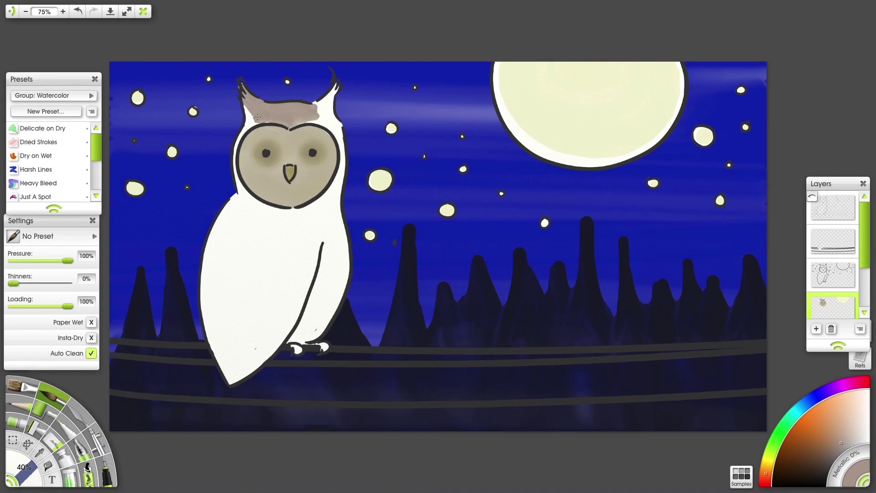
pyautogui.scroll(5, 283, 210)
pyautogui.moveTo(172, 187); pyautogui.dragTo(242, 205)
pyautogui.moveTo(258, 46); pyautogui.dragTo(233, 196)
pyautogui.moveTo(233, 197)
pyautogui.mouseDown()
pyautogui.moveTo(260, 231)
pyautogui.moveTo(196, 329)
pyautogui.mouseUp()
pyautogui.scroll(-3, 197, 328)
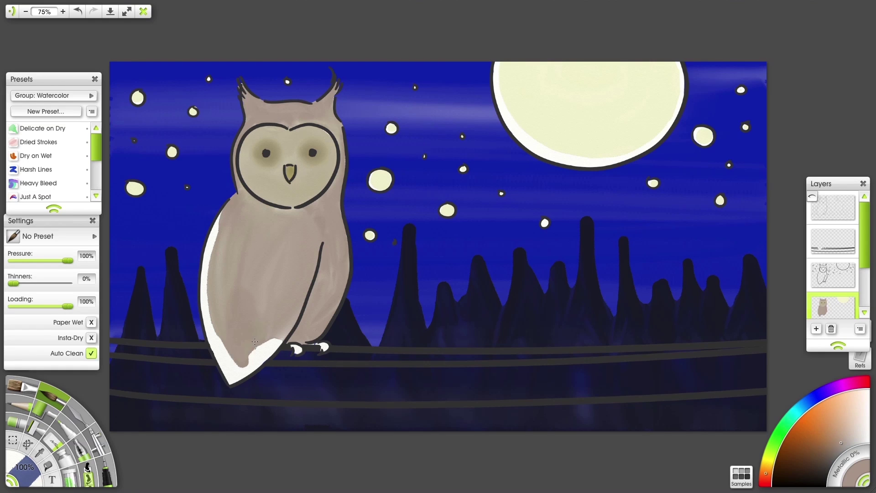
# - Fill the owl's tail and outer wing edge with grey-brown, using a 64% brush near the outline, and paint the feet darker brown
pyautogui.moveTo(255, 341); pyautogui.dragTo(272, 353)
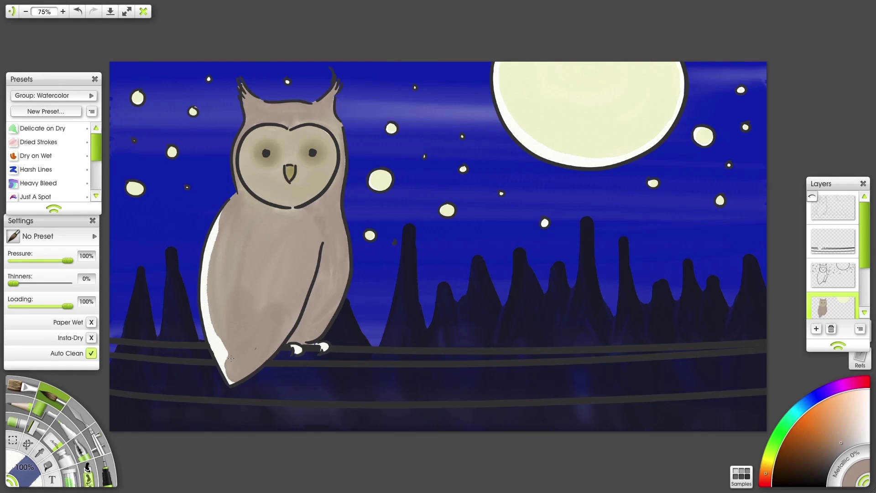
pyautogui.hotkey('ctrl', 'z')
pyautogui.moveTo(32, 466); pyautogui.dragTo(22, 468)
pyautogui.moveTo(221, 216)
pyautogui.mouseDown()
pyautogui.moveTo(209, 260)
pyautogui.moveTo(231, 377)
pyautogui.mouseUp()
pyautogui.click(814, 450)
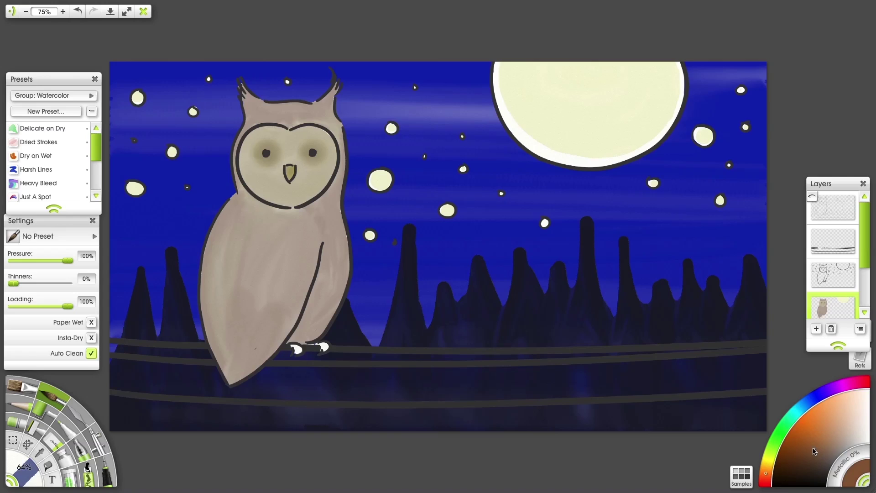
pyautogui.moveTo(31, 472); pyautogui.dragTo(26, 475)
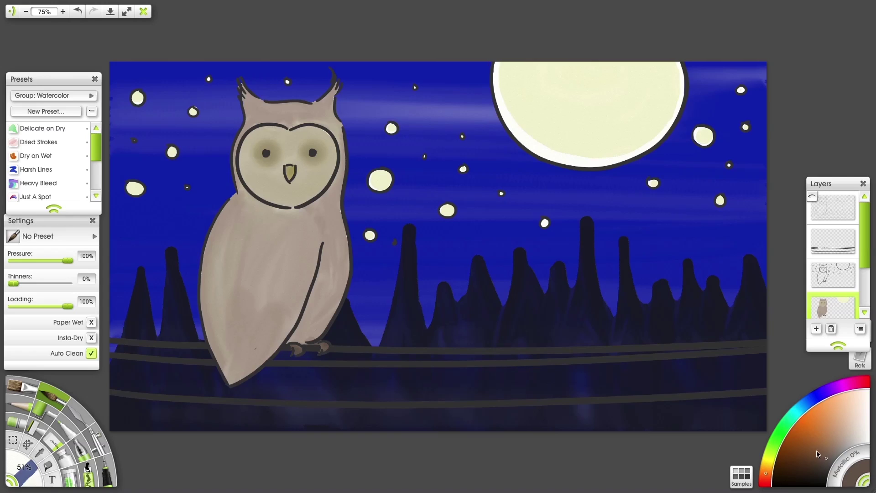
# - Choose a medium brown and set up the Dried Strokes watercolor preset with Insta-Dry enabled and thinners at 49%
pyautogui.moveTo(832, 445); pyautogui.dragTo(845, 442)
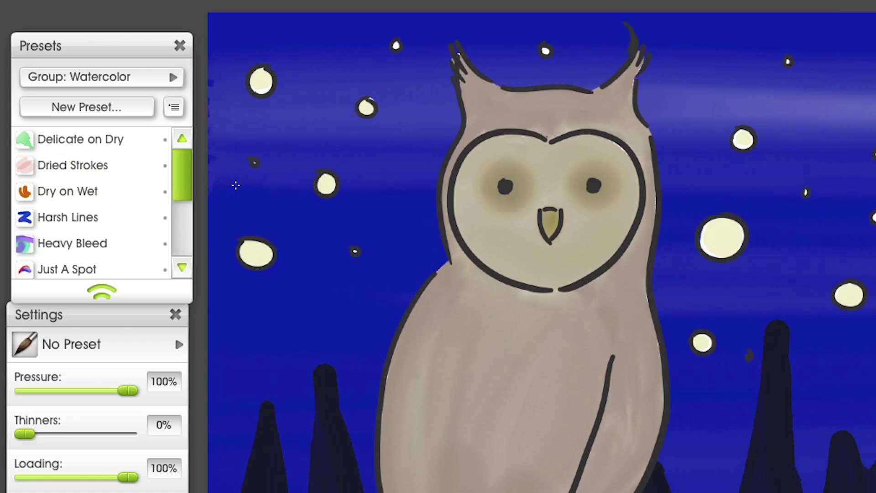
pyautogui.click(30, 142)
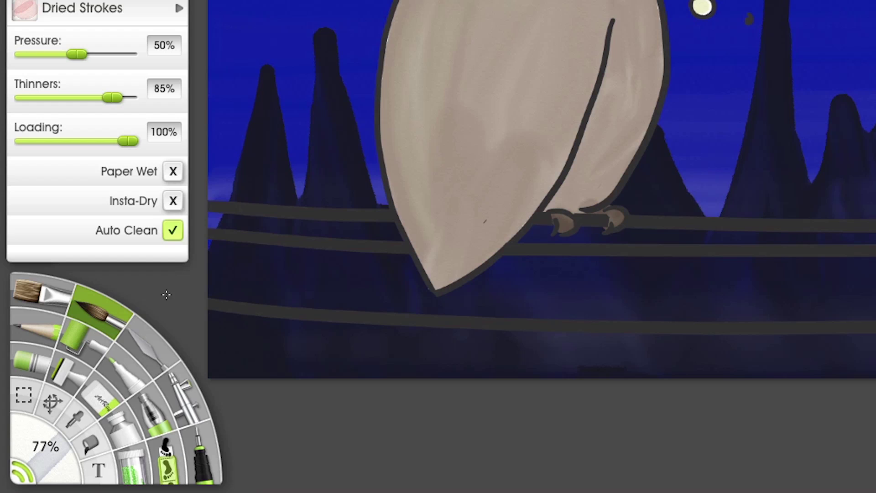
pyautogui.click(172, 201)
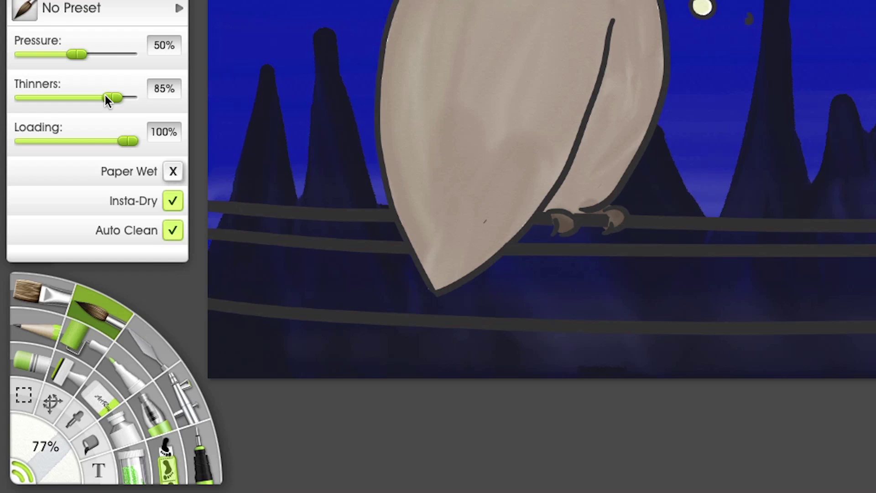
pyautogui.moveTo(110, 98)
pyautogui.mouseDown()
pyautogui.moveTo(117, 92)
pyautogui.moveTo(43, 101)
pyautogui.moveTo(88, 104)
pyautogui.moveTo(76, 100)
pyautogui.mouseUp()
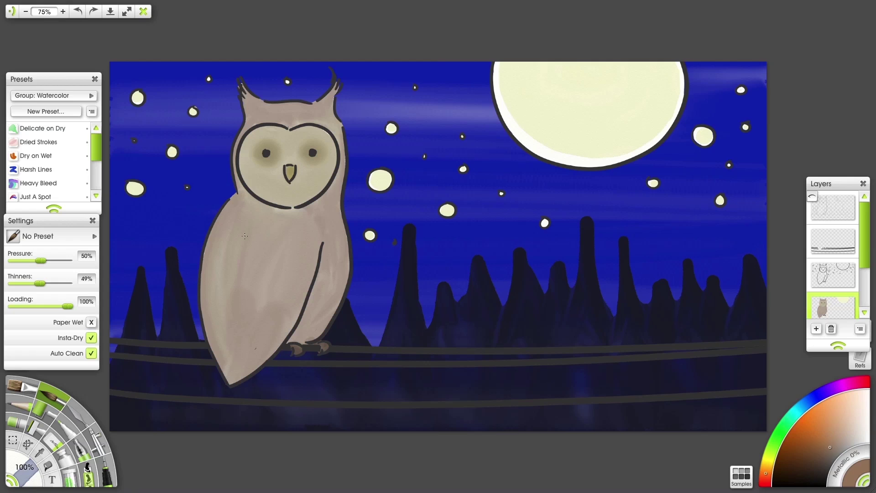
# - Paint short brown feather marks along the outer edge of the owl's large wing with the brush at 100%
pyautogui.moveTo(213, 238); pyautogui.dragTo(237, 202)
pyautogui.moveTo(213, 267); pyautogui.dragTo(226, 231)
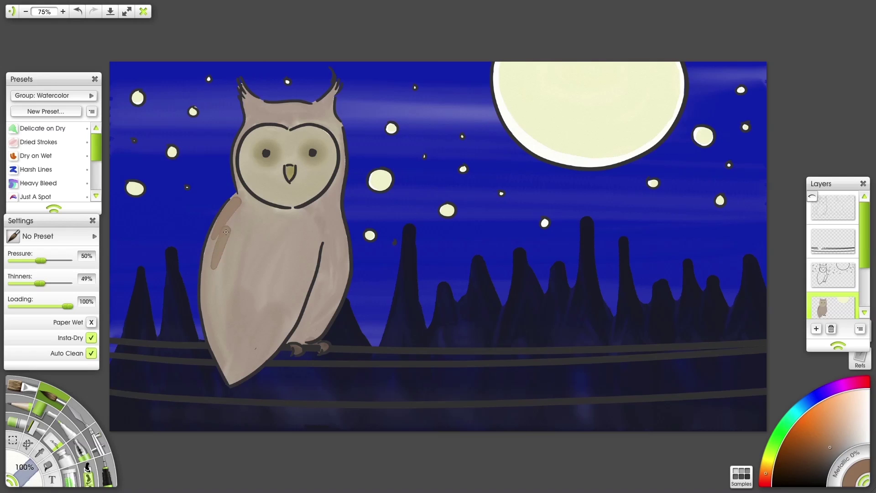
pyautogui.moveTo(207, 283); pyautogui.dragTo(210, 251)
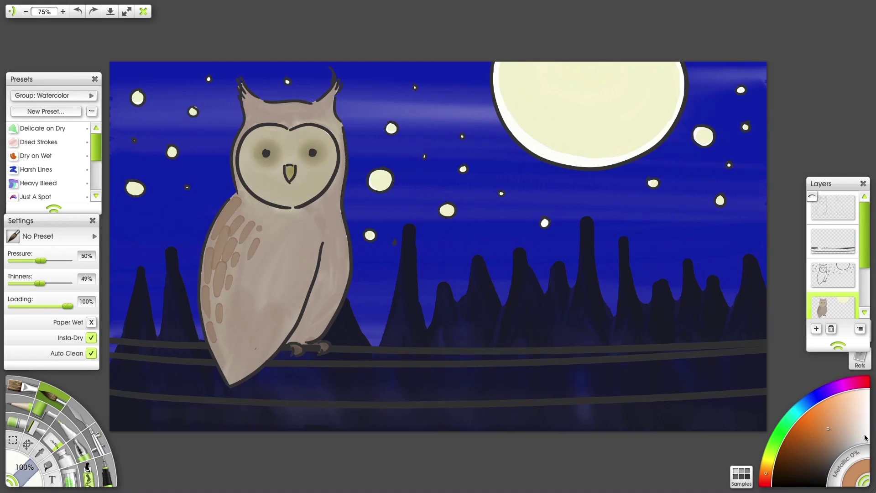
# - Paint darker grey-brown feather marks down the owl's smaller wing beside the curved wing line
pyautogui.click(831, 453)
pyautogui.moveTo(326, 253); pyautogui.dragTo(322, 270)
pyautogui.moveTo(334, 263); pyautogui.dragTo(321, 297)
pyautogui.moveTo(313, 296); pyautogui.dragTo(305, 315)
pyautogui.moveTo(320, 302); pyautogui.dragTo(315, 311)
pyautogui.moveTo(341, 274); pyautogui.dragTo(335, 285)
pyautogui.moveTo(335, 289); pyautogui.dragTo(296, 334)
# - Sample the brown from the large wing and layer darker feather marks along its outer edge down to the tail
pyautogui.moveTo(29, 479); pyautogui.dragTo(18, 456)
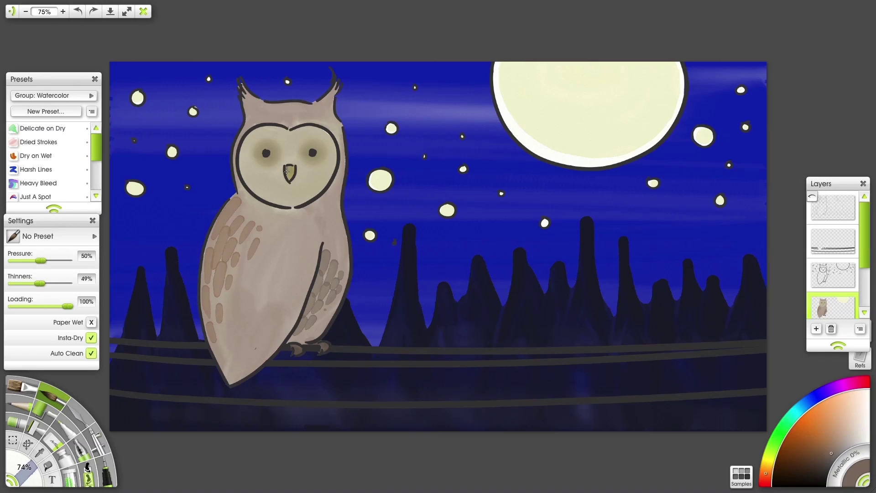
pyautogui.click(40, 453)
pyautogui.click(222, 270)
pyautogui.click(60, 396)
pyautogui.moveTo(18, 459); pyautogui.dragTo(30, 474)
pyautogui.click(827, 449)
pyautogui.moveTo(234, 219); pyautogui.dragTo(225, 234)
pyautogui.moveTo(222, 246); pyautogui.dragTo(216, 267)
pyautogui.moveTo(211, 274); pyautogui.dragTo(208, 329)
pyautogui.moveTo(211, 337); pyautogui.dragTo(224, 362)
# - Undo the last stroke and shade the owl's ear tufts, the side of its head and its tail brown with a 66% brush
pyautogui.moveTo(30, 475); pyautogui.dragTo(20, 461)
pyautogui.hotkey('ctrl', 'z')
pyautogui.moveTo(243, 89); pyautogui.dragTo(264, 104)
pyautogui.moveTo(334, 91); pyautogui.dragTo(314, 104)
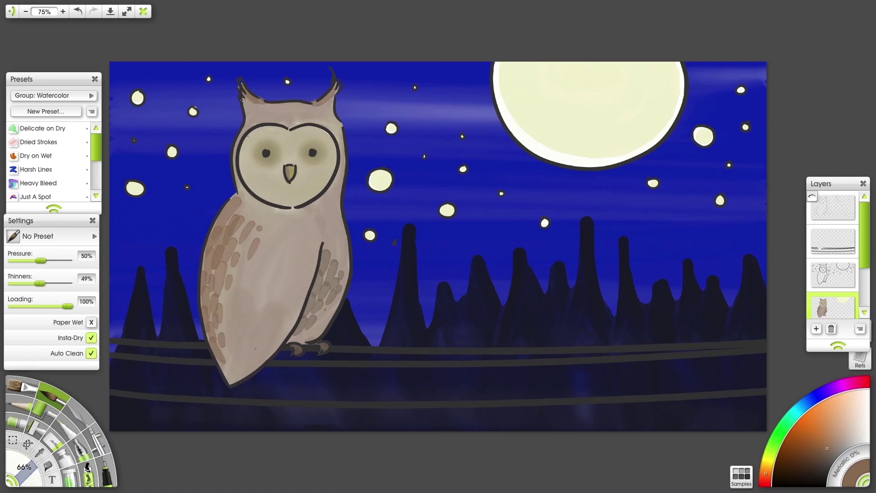
pyautogui.moveTo(249, 100); pyautogui.dragTo(239, 143)
pyautogui.moveTo(236, 140)
pyautogui.mouseDown()
pyautogui.moveTo(242, 194)
pyautogui.moveTo(232, 210)
pyautogui.mouseUp()
pyautogui.moveTo(226, 292); pyautogui.dragTo(220, 362)
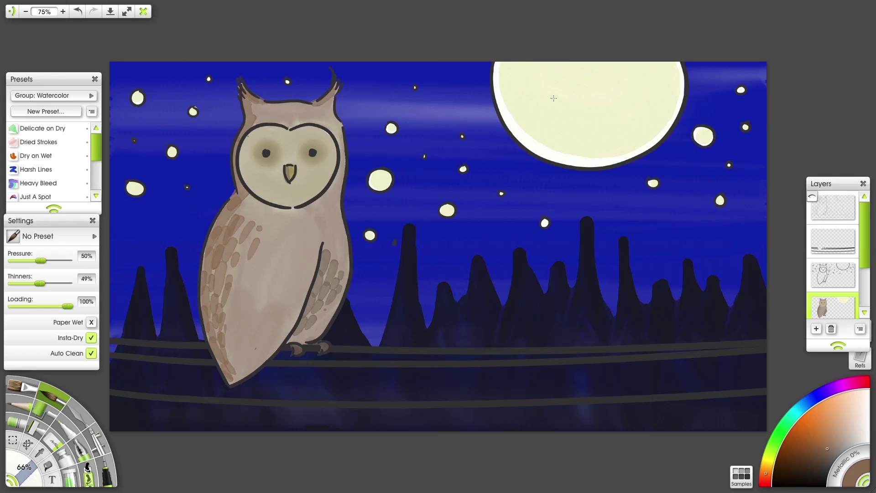
# - Duplicate the layer with the owl, moon and star outlines and set the copy's blend mode to Shadow
pyautogui.click(855, 282)
pyautogui.click(853, 286)
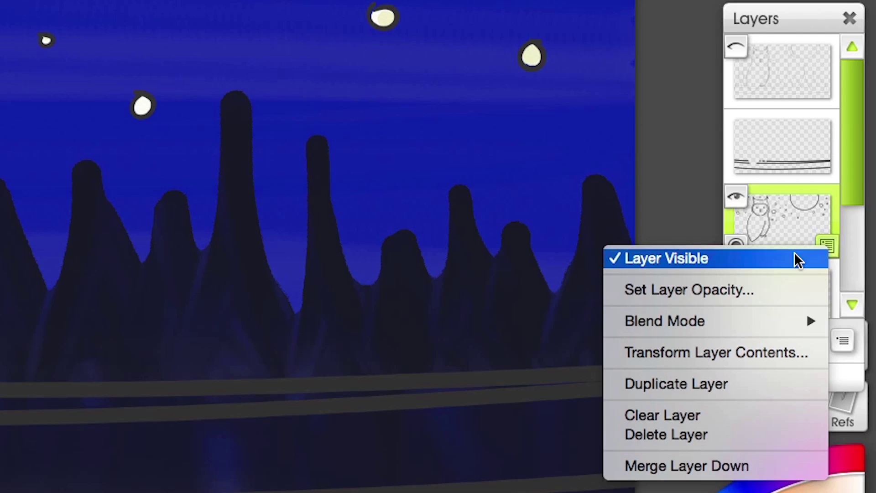
pyautogui.click(705, 385)
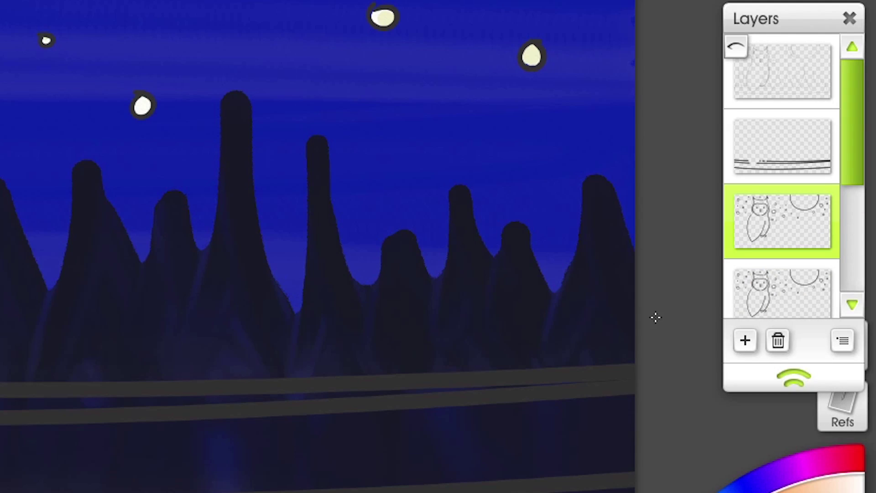
pyautogui.click(827, 247)
pyautogui.moveTo(735, 314)
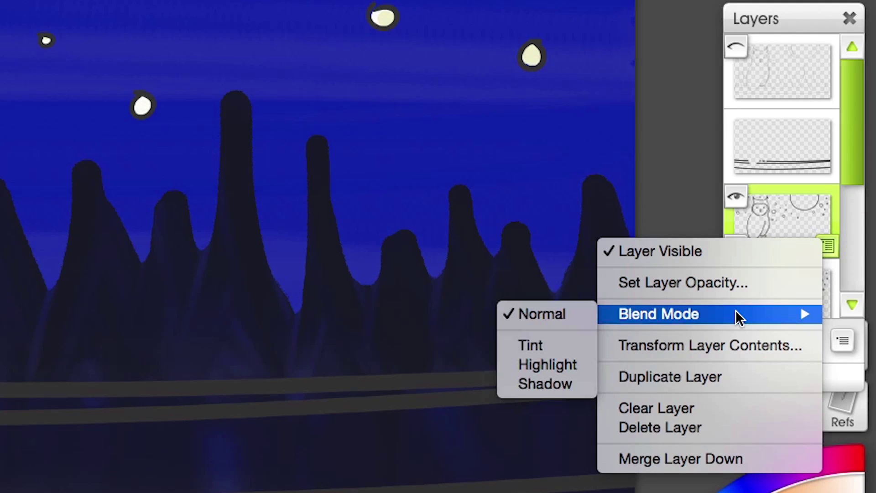
pyautogui.click(561, 385)
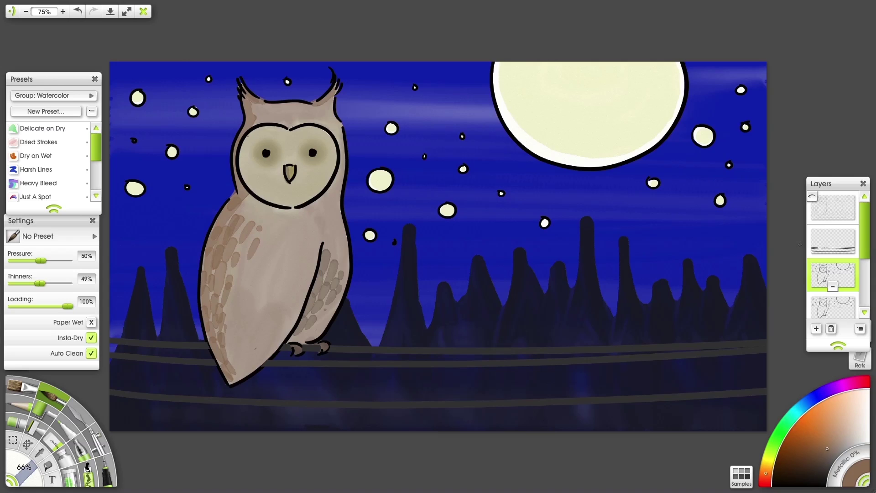
# - Erase the moon and star outlines from the Shadow layer with a resized eraser, keeping only the owl's outline
pyautogui.moveTo(817, 238)
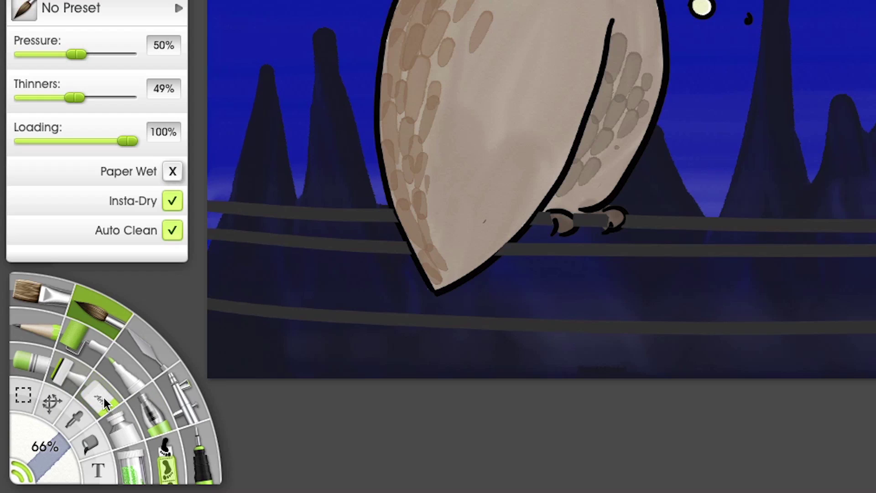
pyautogui.click(53, 443)
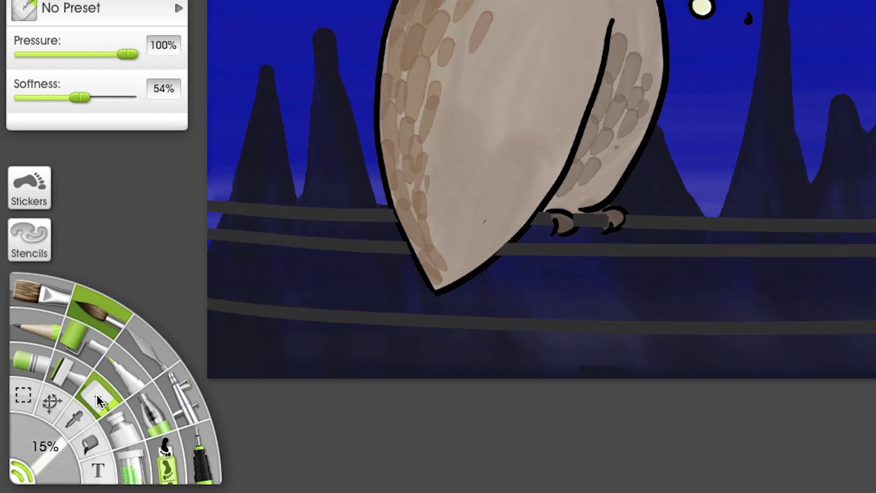
pyautogui.click(98, 401)
pyautogui.moveTo(46, 451); pyautogui.dragTo(50, 454)
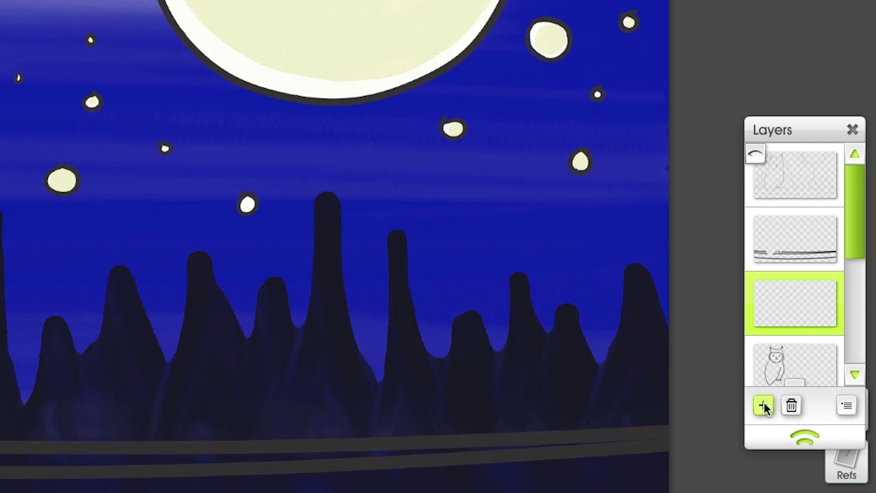
# - Add a new layer above the owl's Shadow outline and switch to the inking pen
pyautogui.click(201, 454)
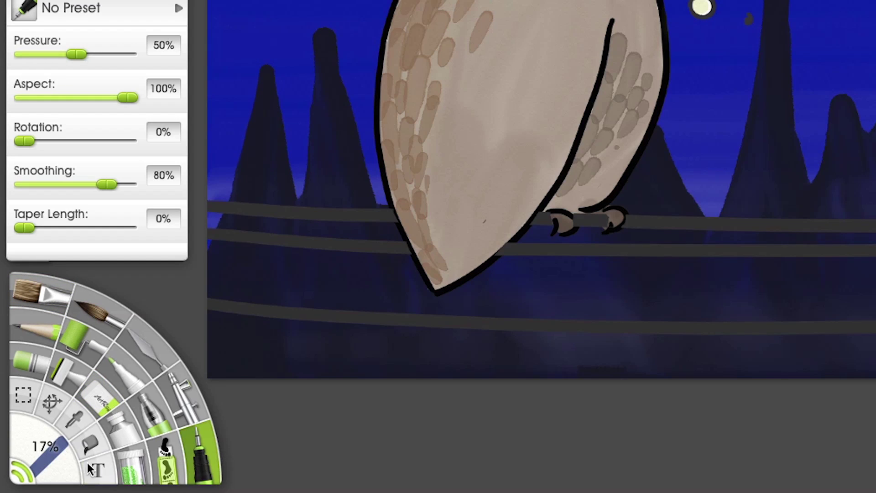